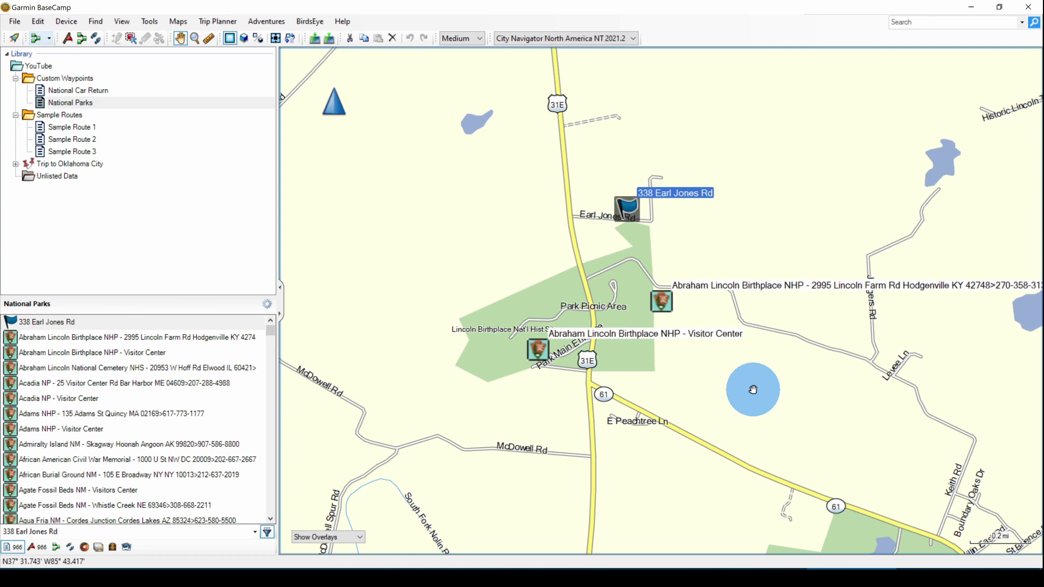
Select the National Parks list and the Lincoln Birthplace NHP waypoint, then dismiss its address popup.
{"action": "left_click", "coordinate": [73, 102]}
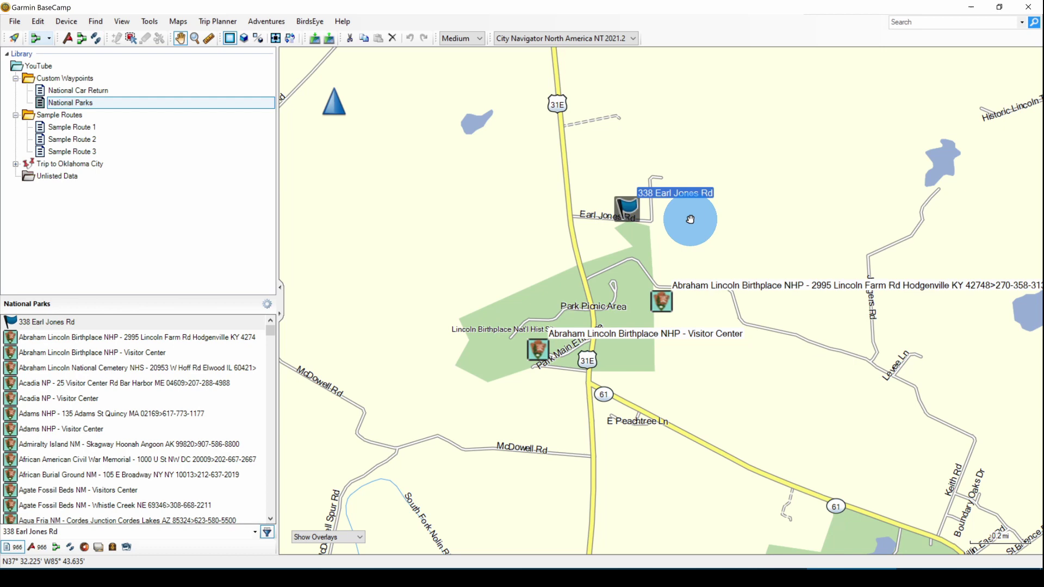
{"action": "left_click", "coordinate": [662, 305]}
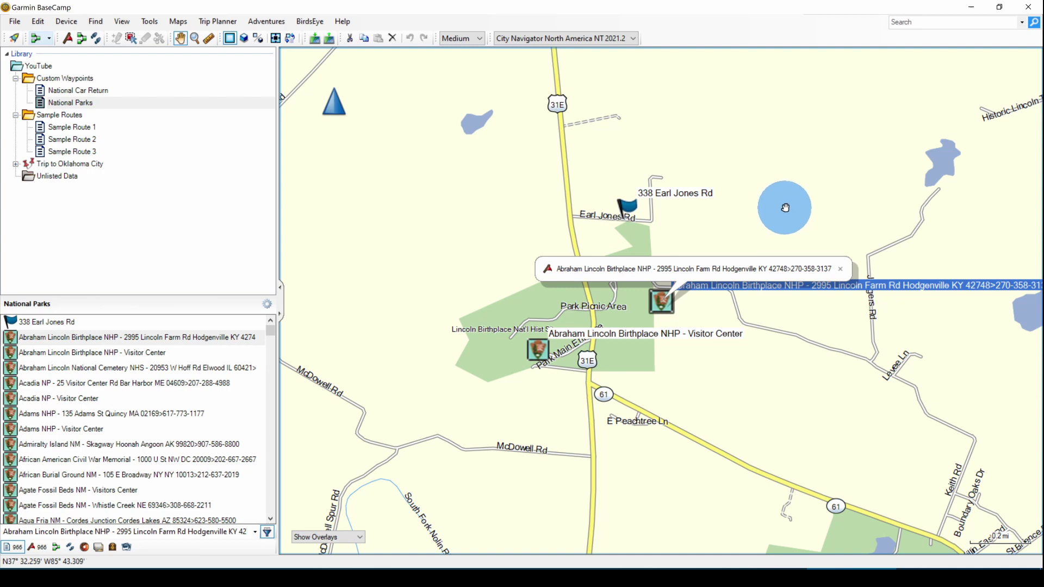
{"action": "left_click", "coordinate": [842, 269]}
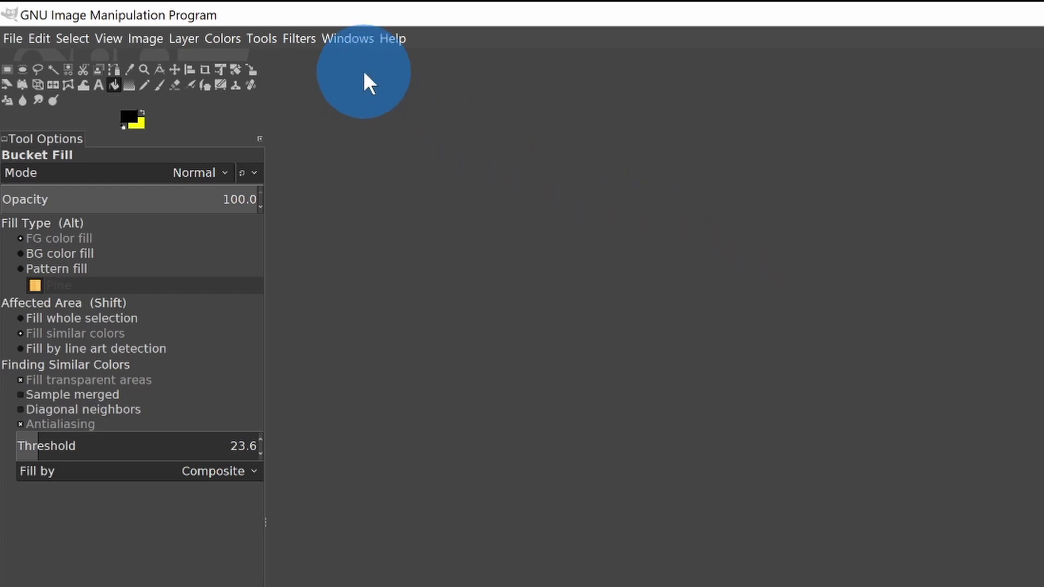
{"action": "left_click", "coordinate": [348, 39]}
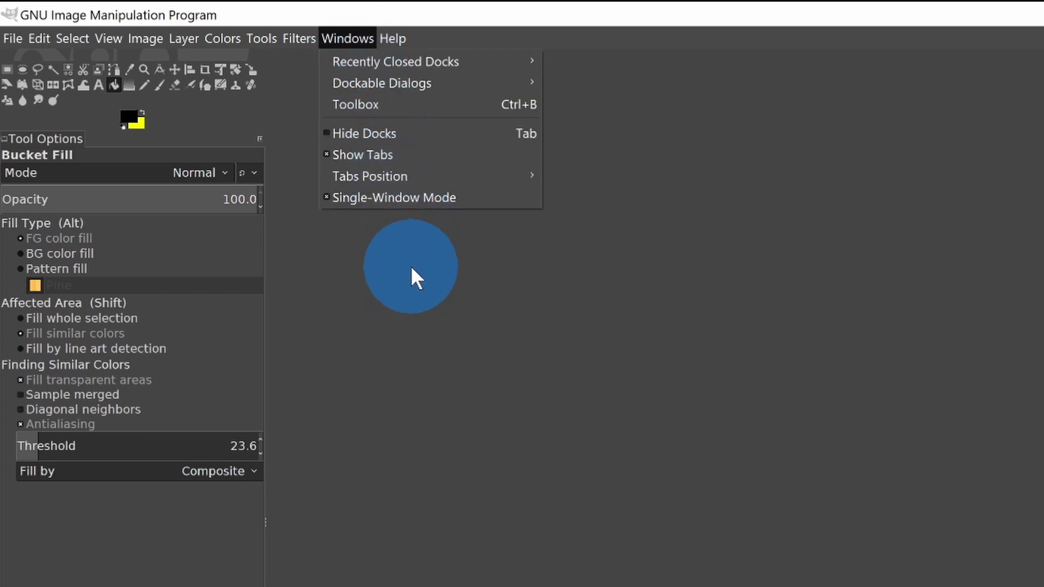
{"action": "left_click", "coordinate": [414, 277]}
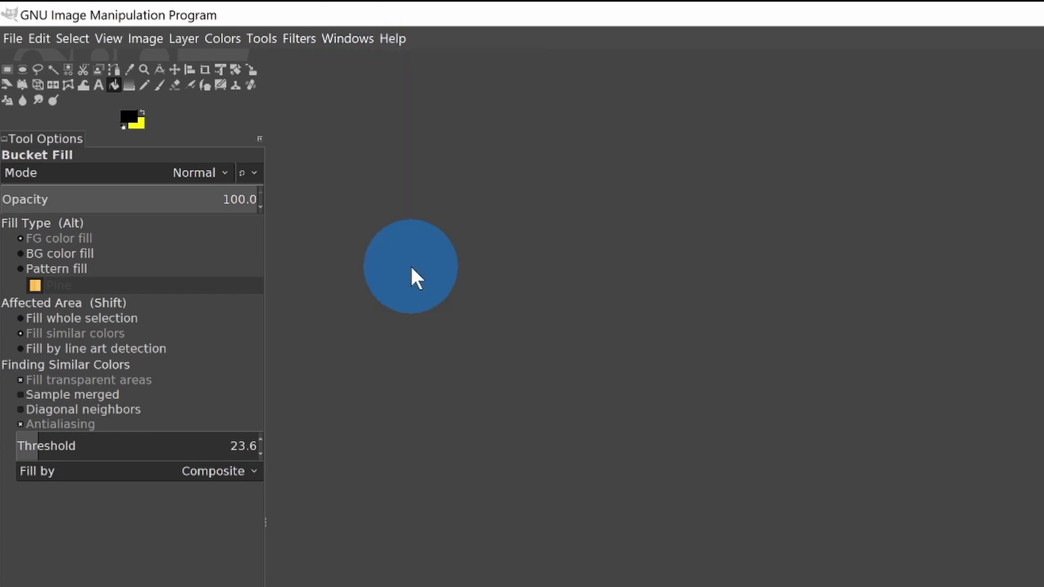
{"action": "left_click", "coordinate": [260, 139]}
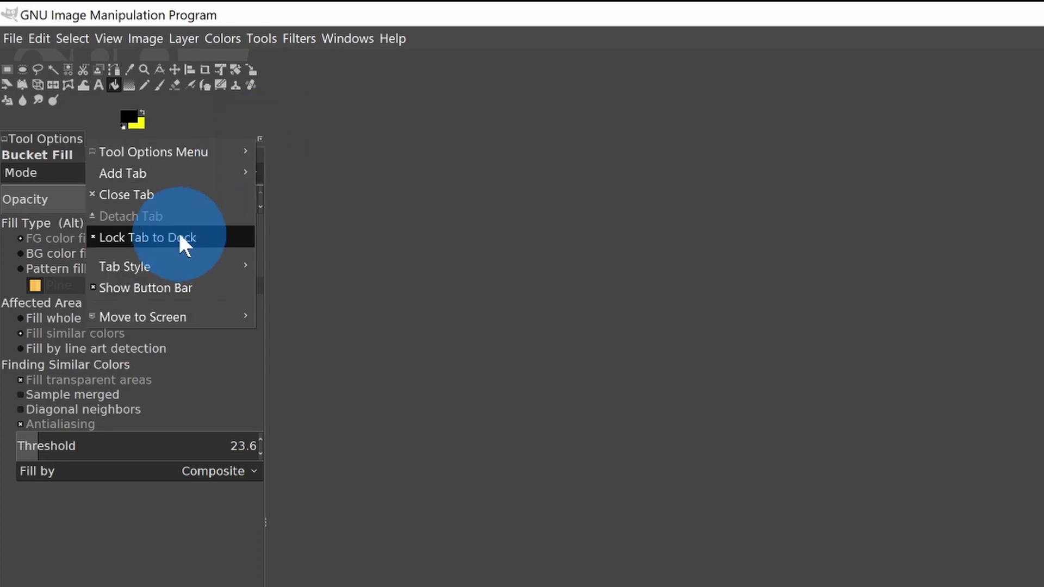
{"action": "left_click", "coordinate": [590, 168]}
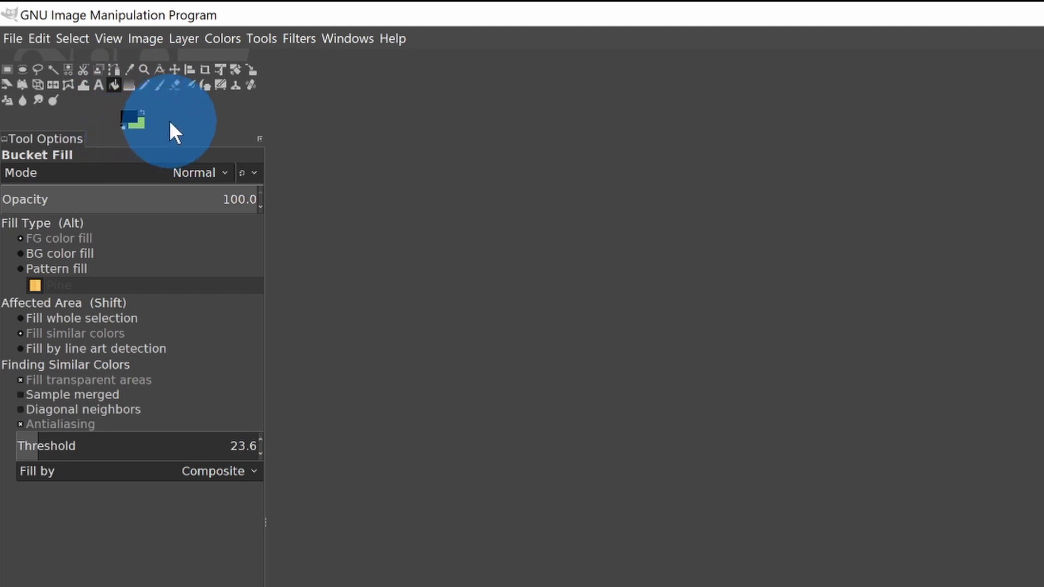
Set the foreground colour to magenta ff00ff by raising red and blue to 255.
{"action": "left_click", "coordinate": [130, 124]}
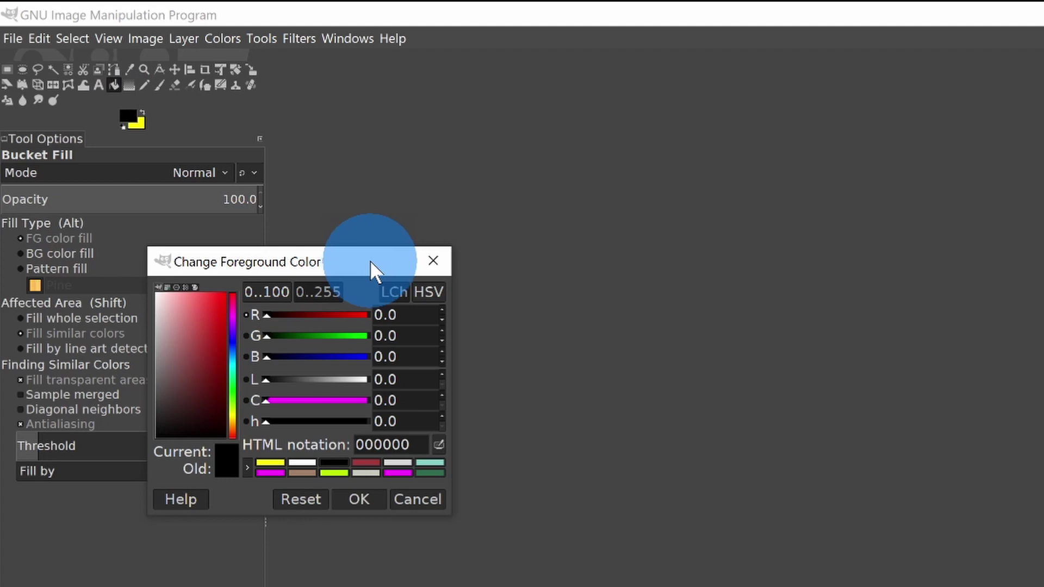
{"action": "left_click", "coordinate": [264, 315]}
{"action": "left_click_drag", "start_coordinate": [264, 317], "coordinate": [373, 324]}
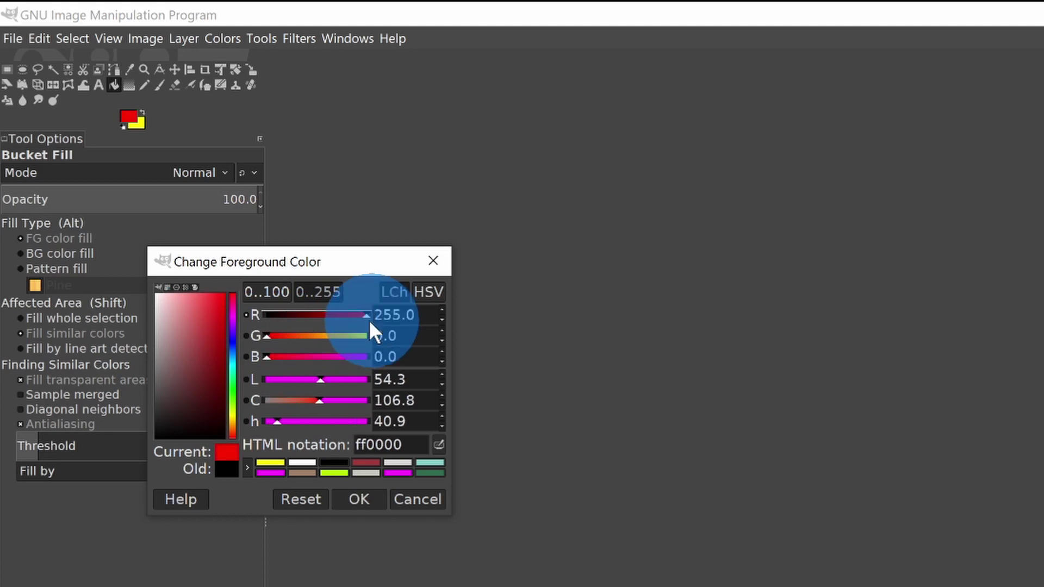
{"action": "left_click_drag", "start_coordinate": [266, 360], "coordinate": [390, 371]}
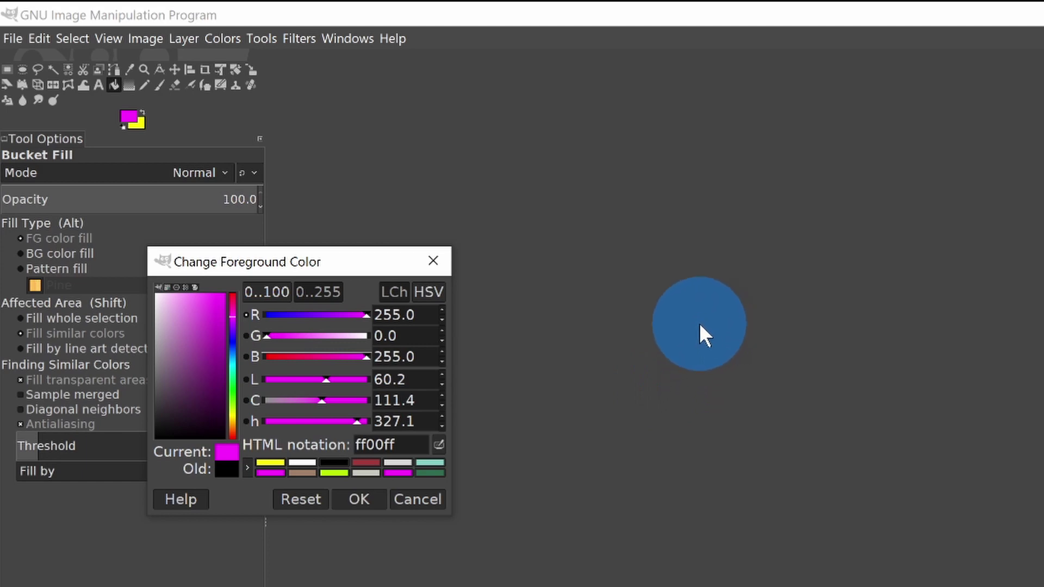
{"action": "left_click", "coordinate": [259, 294]}
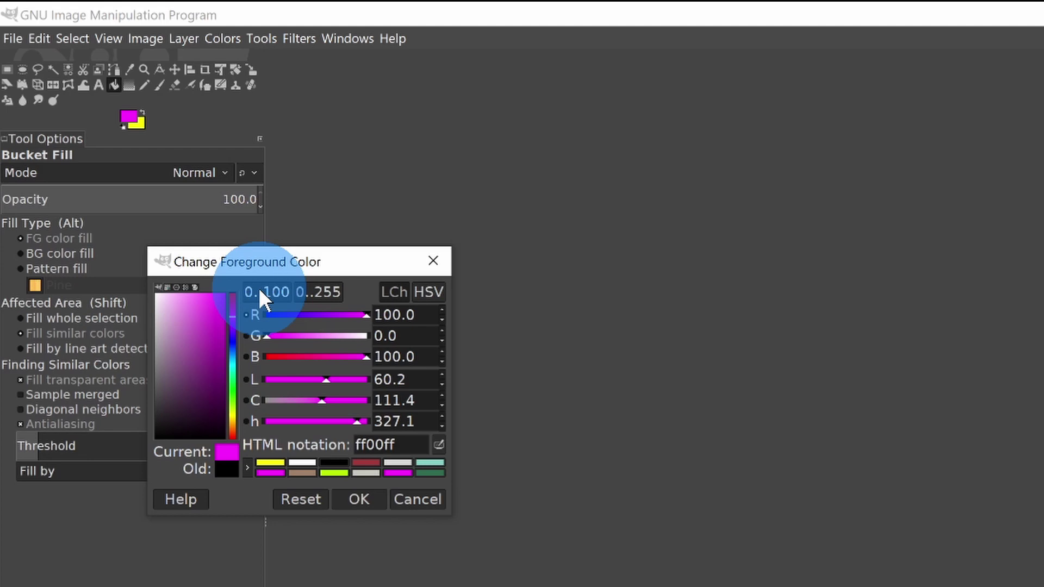
{"action": "left_click", "coordinate": [318, 297]}
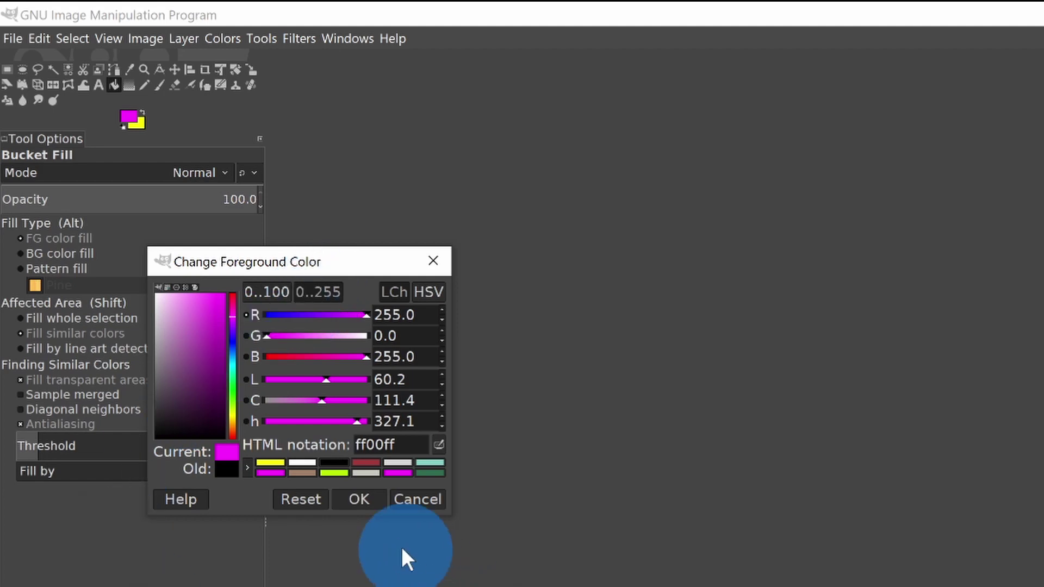
{"action": "left_click", "coordinate": [360, 500]}
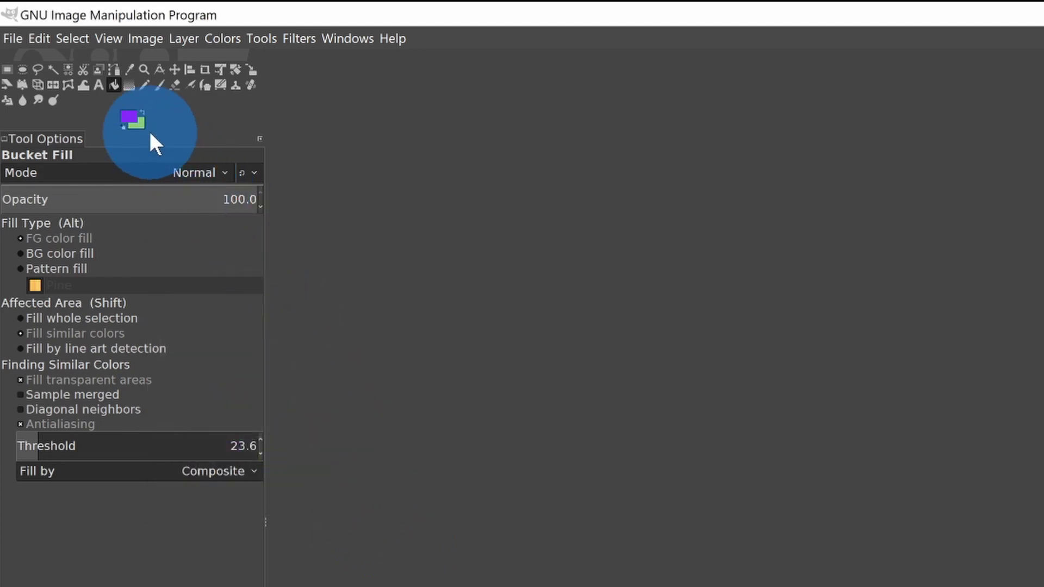
Set the background colour to white ffffff by raising blue to 255.
{"action": "left_click", "coordinate": [143, 125]}
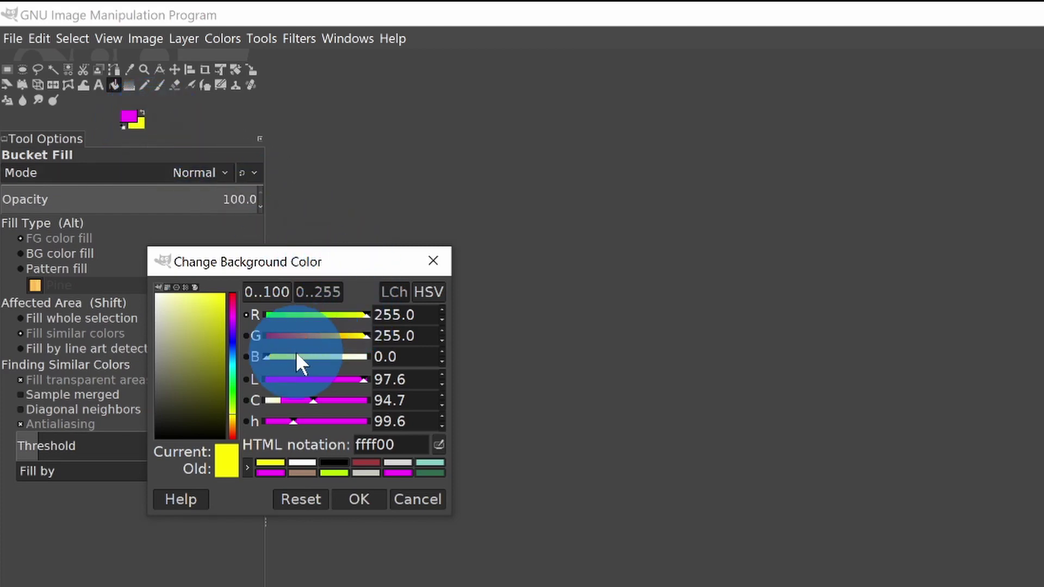
{"action": "left_click_drag", "start_coordinate": [263, 354], "coordinate": [383, 359]}
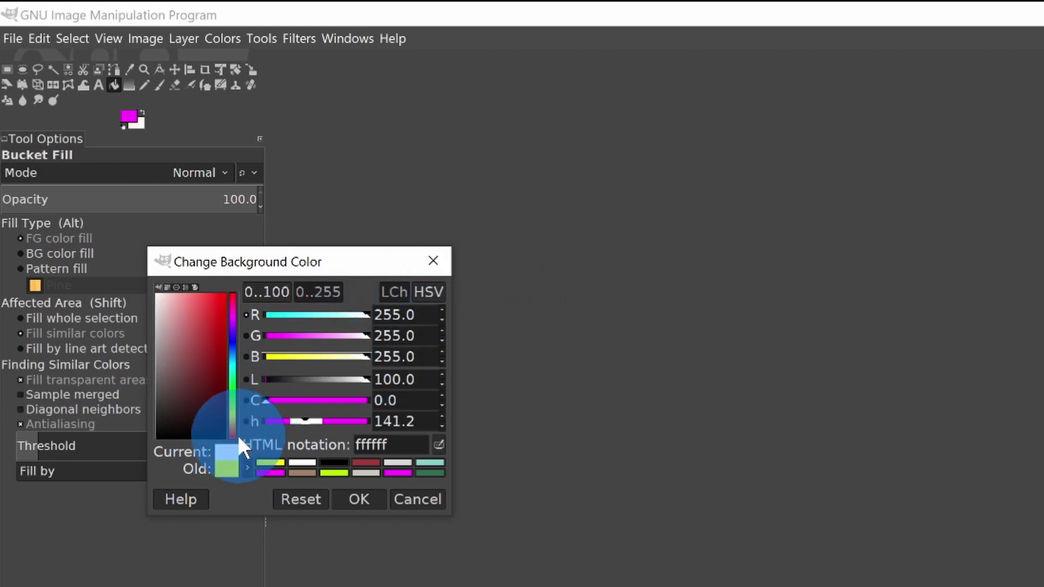
{"action": "left_click", "coordinate": [359, 498]}
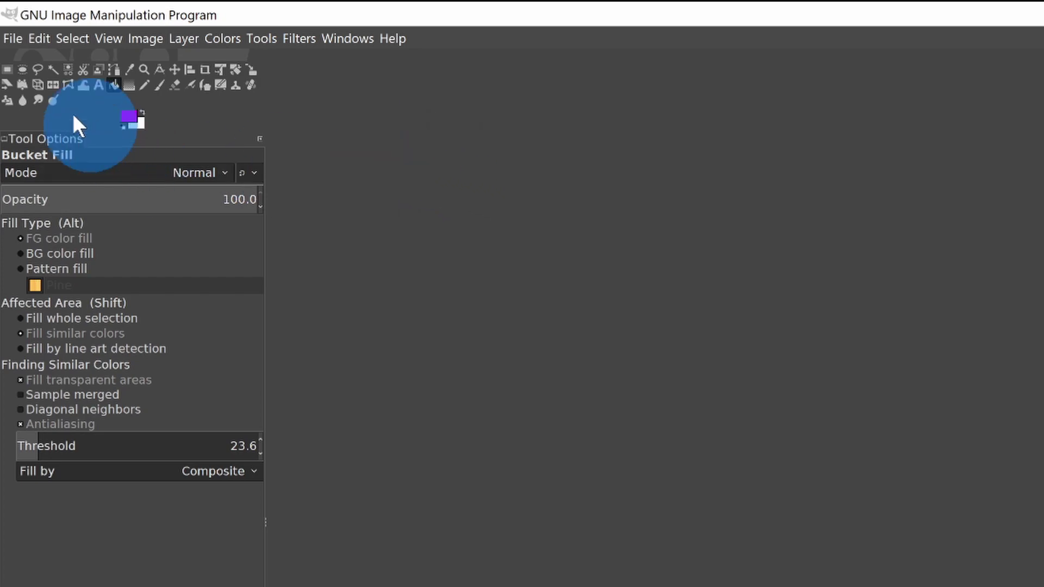
Open National Parks Plus 48.bmp, zoom in briefly, then close it.
{"action": "left_click", "coordinate": [11, 38]}
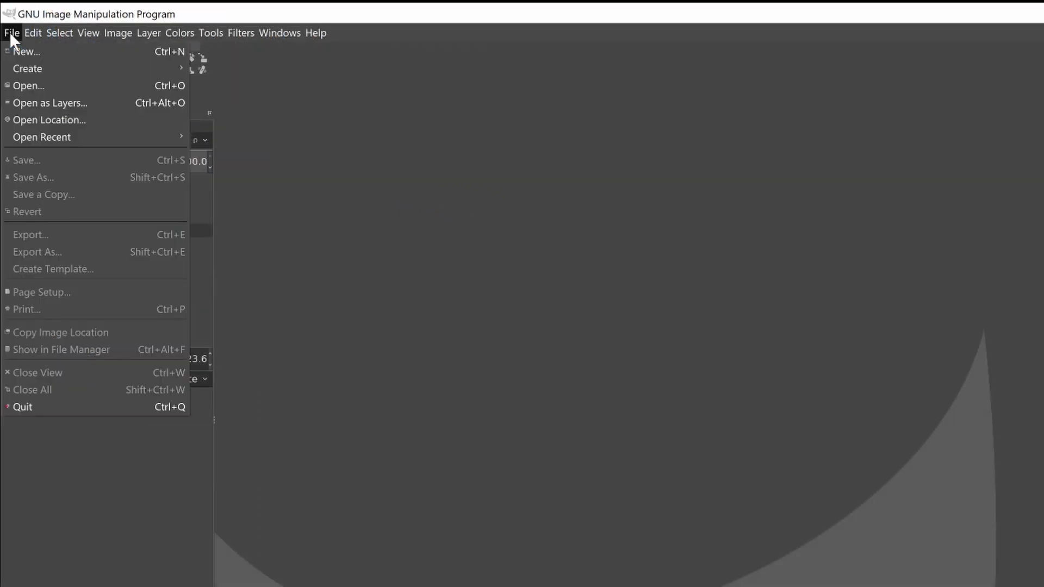
{"action": "left_click", "coordinate": [30, 86]}
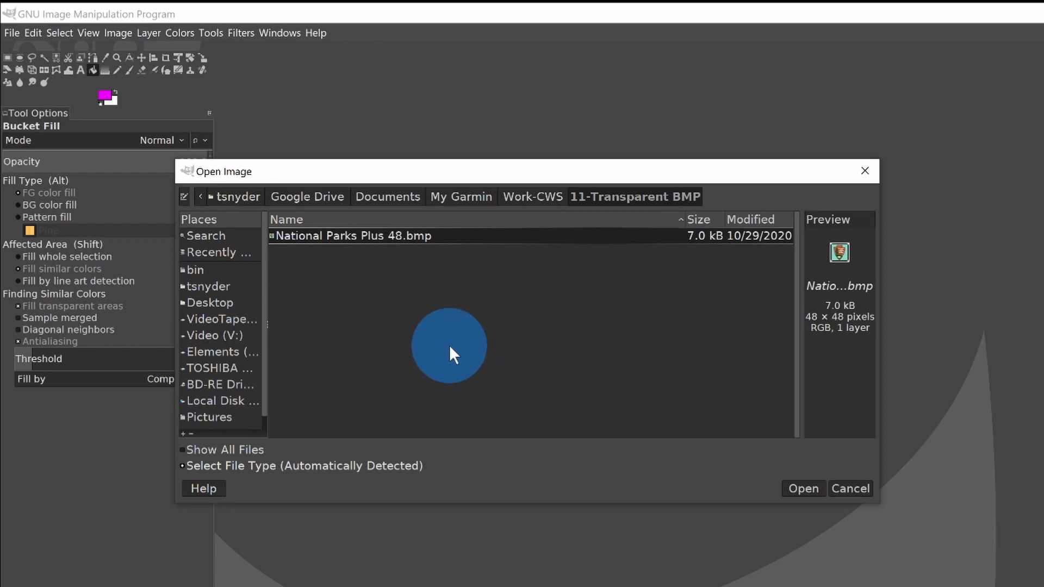
{"action": "left_click", "coordinate": [800, 489]}
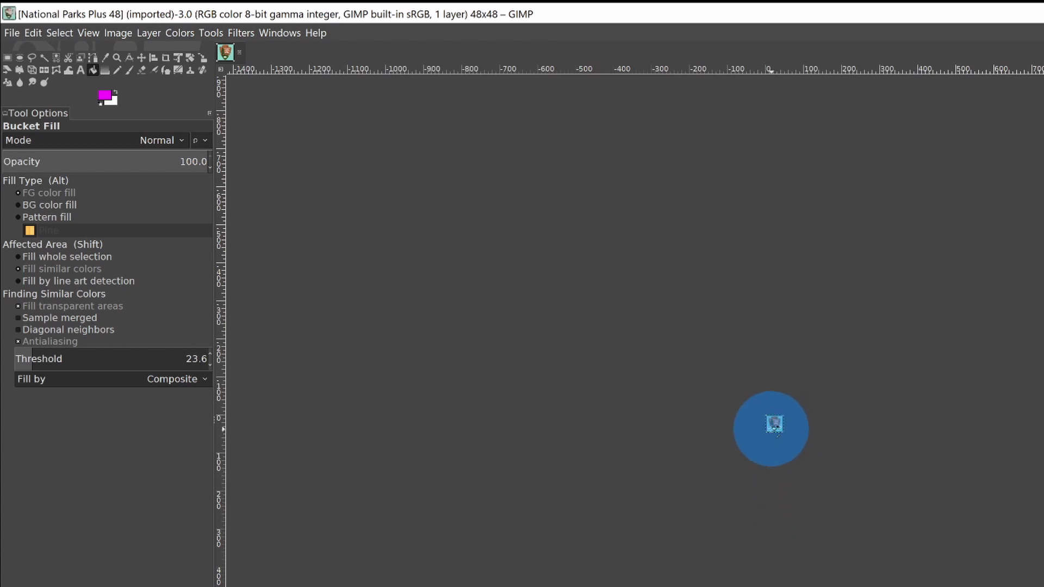
{"action": "scroll", "coordinate": [773, 425], "scroll_direction": "up", "scroll_amount": 7}
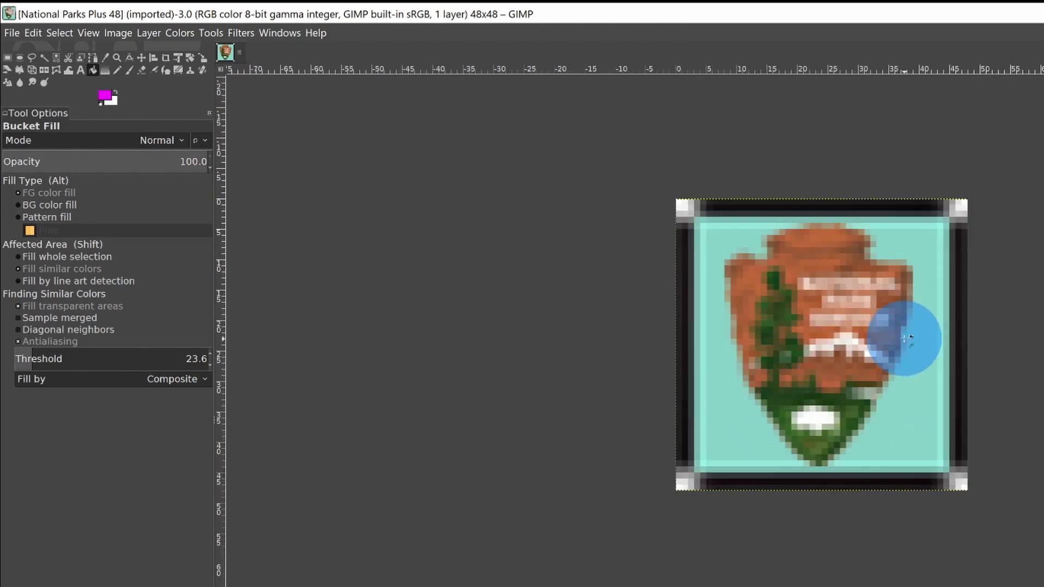
{"action": "scroll", "coordinate": [906, 338], "scroll_direction": "up", "scroll_amount": 2}
{"action": "scroll", "coordinate": [896, 341], "scroll_direction": "down", "scroll_amount": 1}
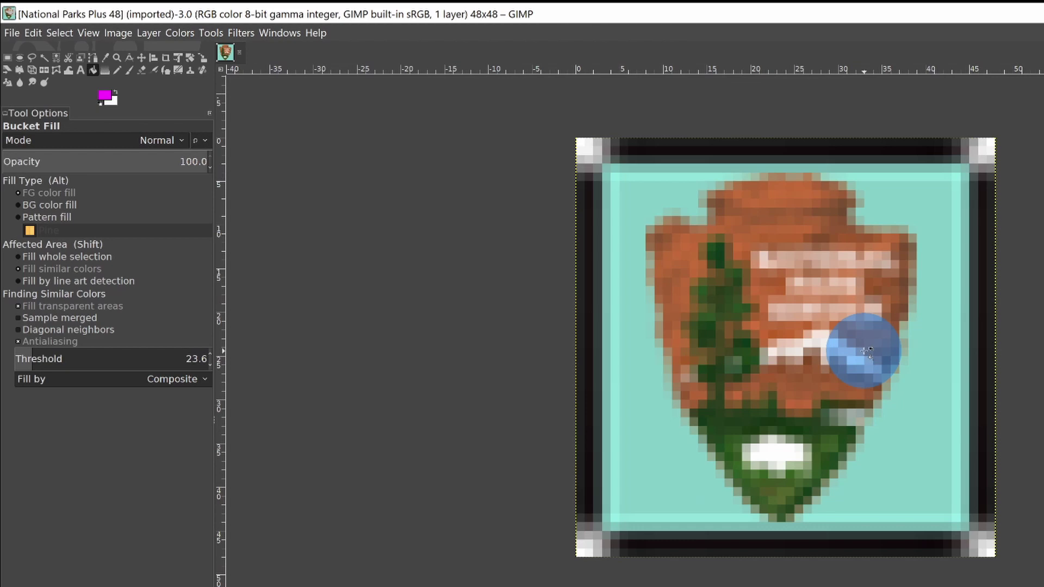
{"action": "key", "text": "ctrl+w"}
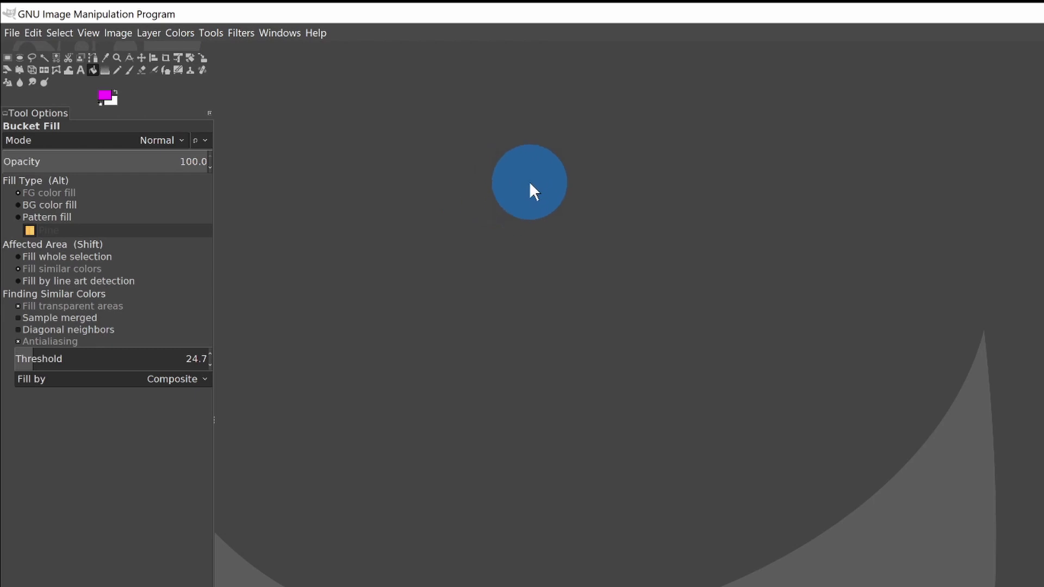
Reopen National Parks Plus 48.bmp from recent files and zoom in on the badge.
{"action": "left_click", "coordinate": [9, 35]}
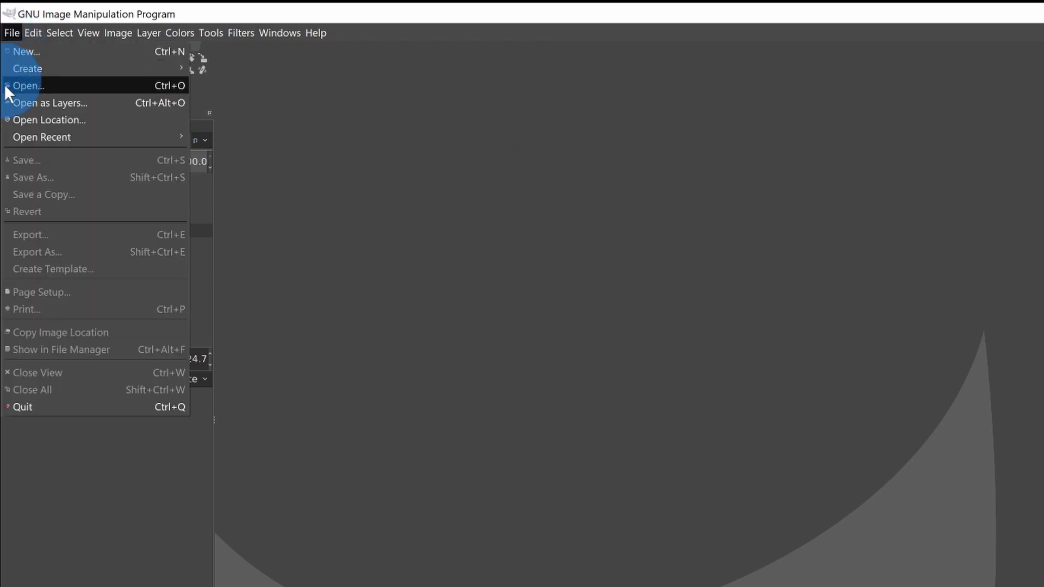
{"action": "left_click", "coordinate": [20, 127]}
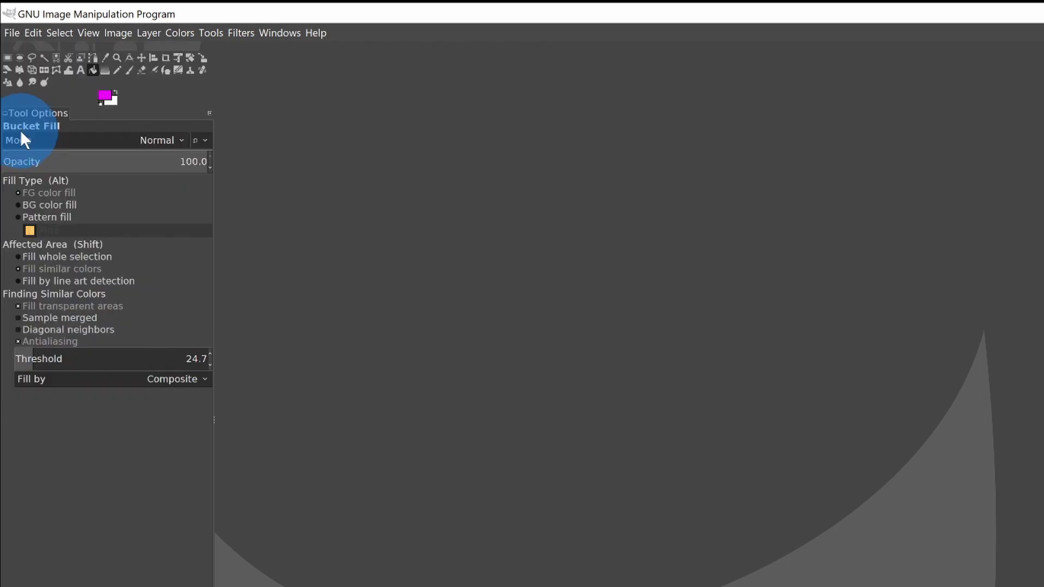
{"action": "left_click", "coordinate": [12, 35]}
{"action": "mouse_move", "coordinate": [24, 136]}
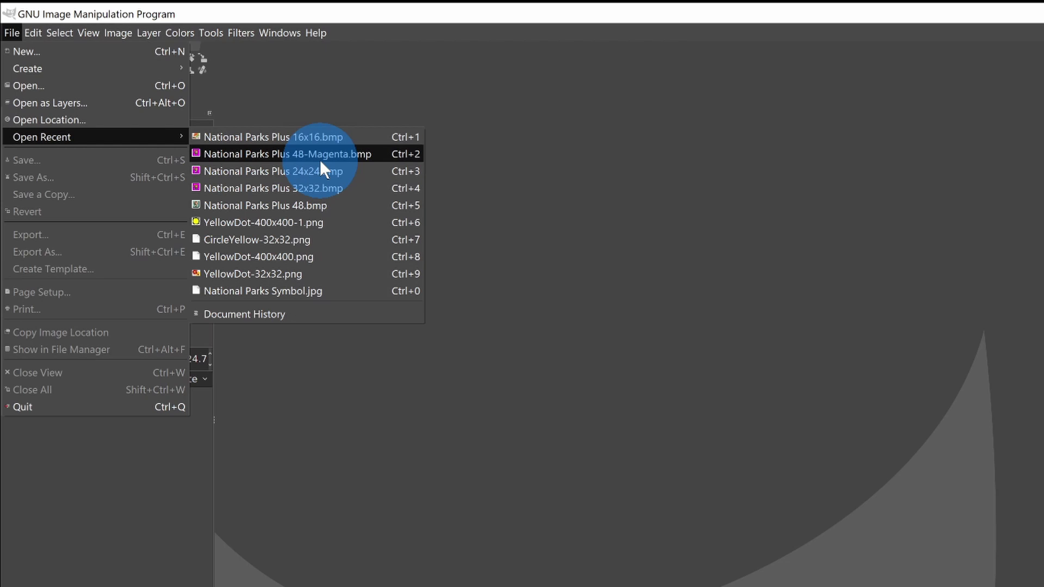
{"action": "left_click", "coordinate": [305, 205]}
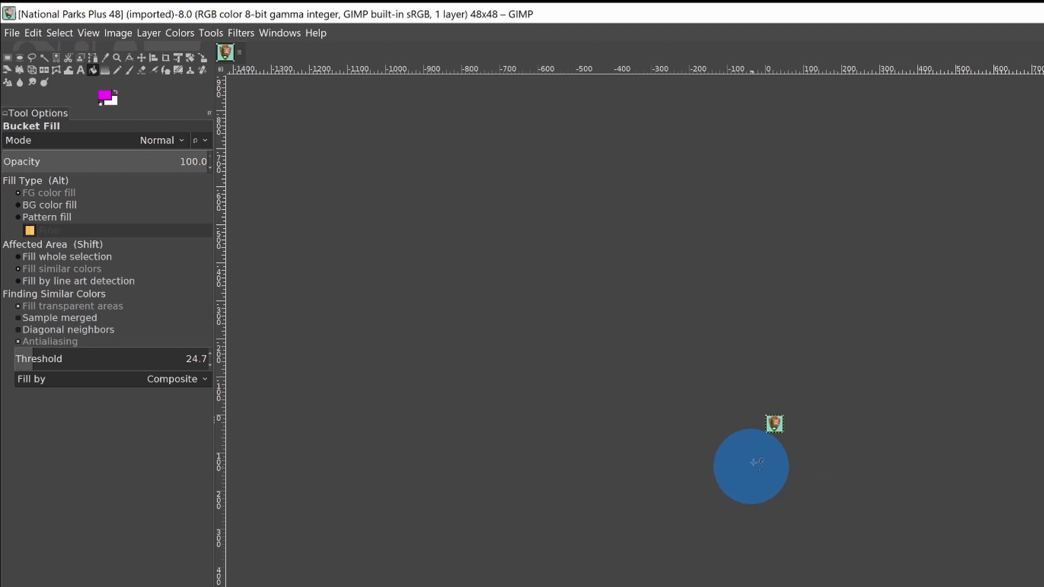
{"action": "scroll", "coordinate": [782, 417], "scroll_direction": "up", "scroll_amount": 1}
{"action": "scroll", "coordinate": [781, 417], "scroll_direction": "up", "scroll_amount": 5}
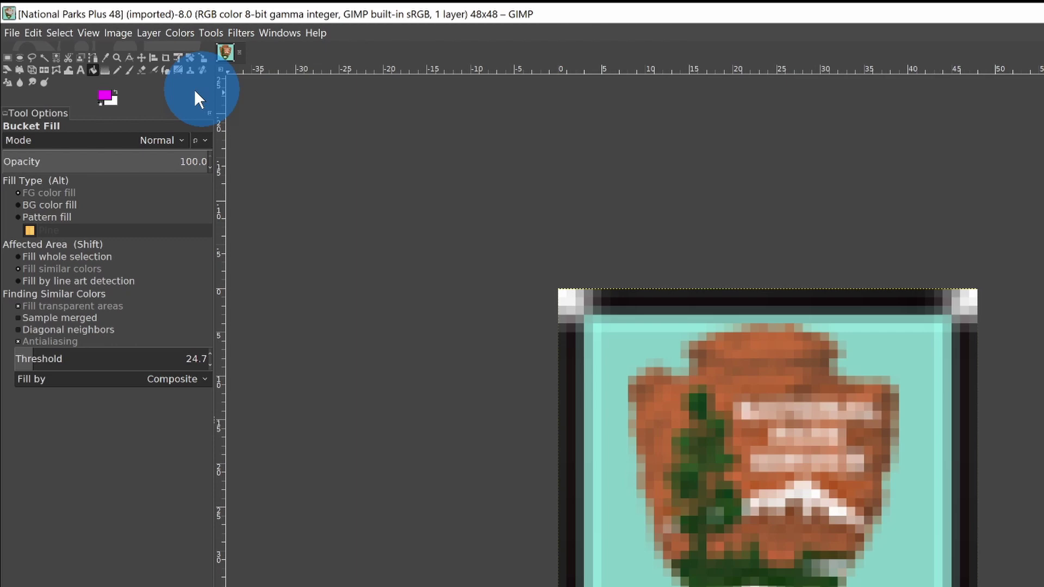
Keep the image in RGB mode and raise the Bucket Fill threshold to 24.7.
{"action": "left_click", "coordinate": [126, 33]}
{"action": "mouse_move", "coordinate": [130, 75]}
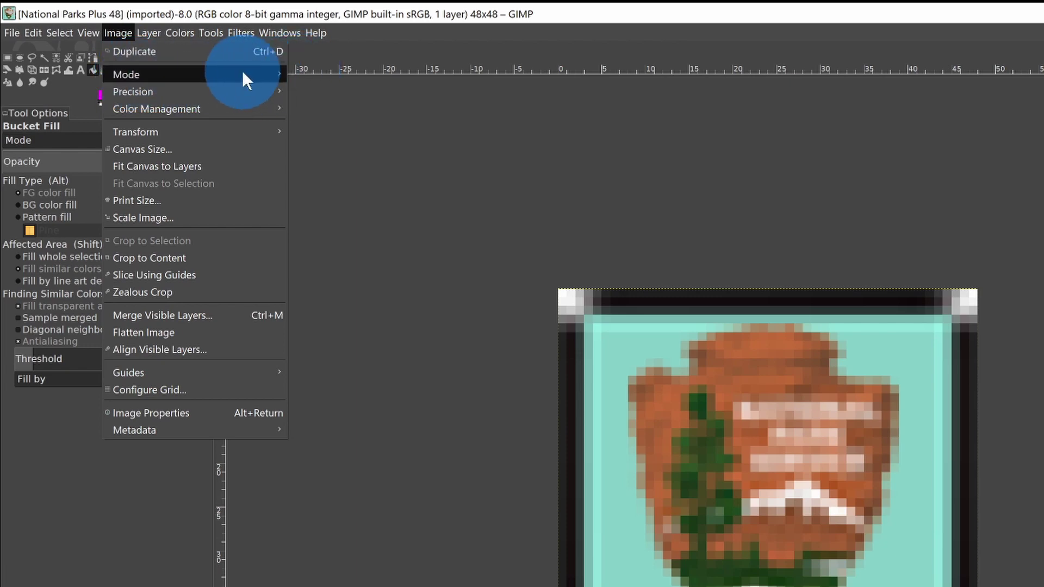
{"action": "mouse_move", "coordinate": [244, 74]}
{"action": "left_click", "coordinate": [315, 77]}
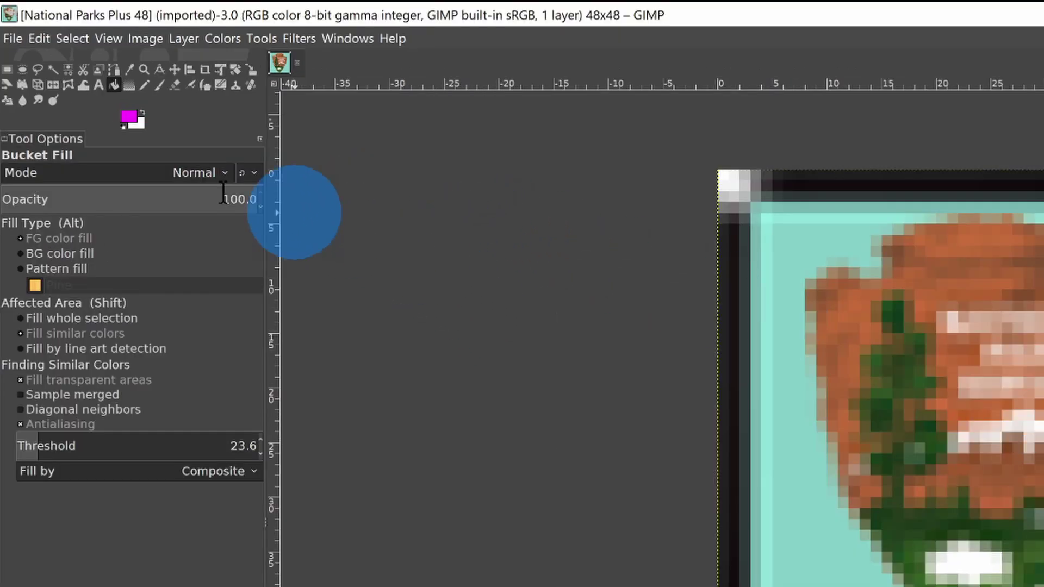
{"action": "left_click", "coordinate": [112, 86]}
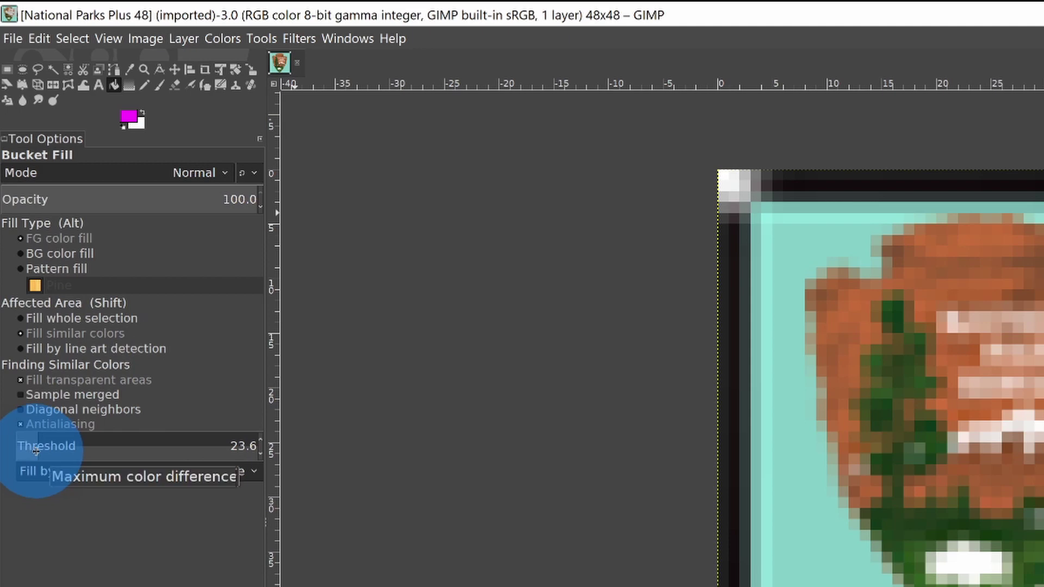
{"action": "left_click_drag", "start_coordinate": [36, 450], "coordinate": [40, 450]}
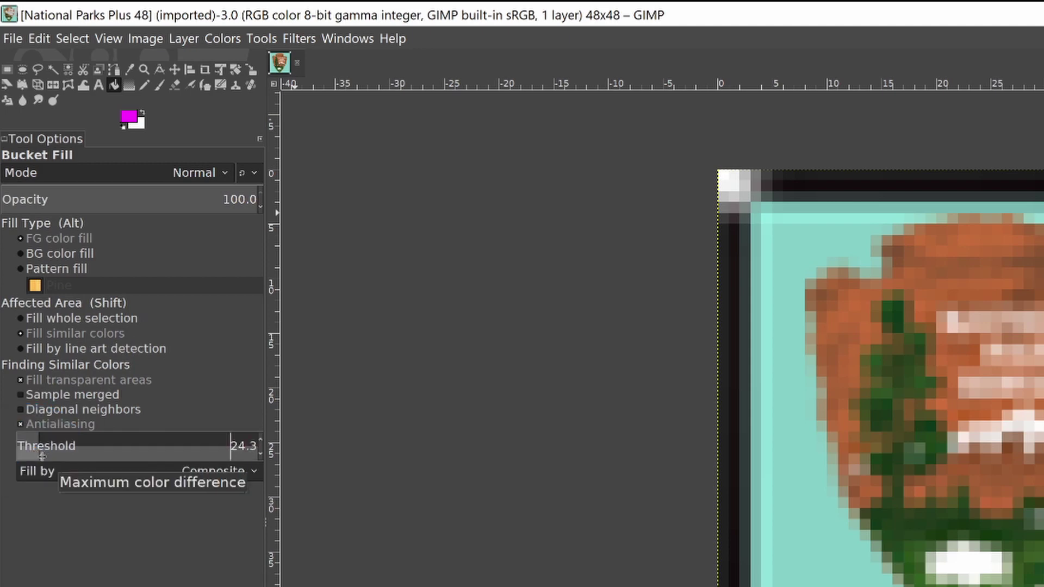
{"action": "left_click", "coordinate": [36, 449]}
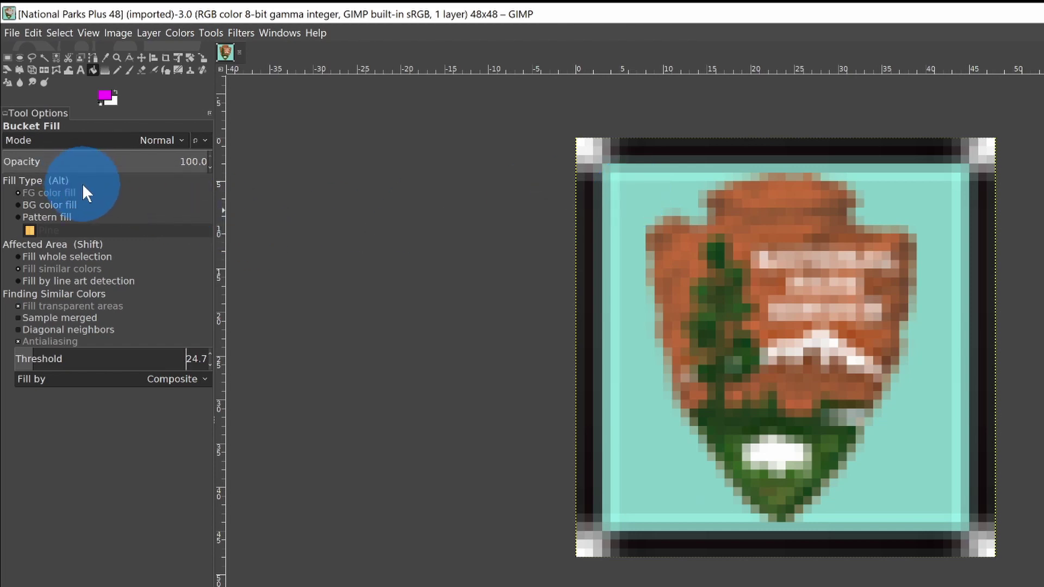
Fill the teal background, top-left corner, and dark left and top borders with magenta.
{"action": "left_click", "coordinate": [639, 197]}
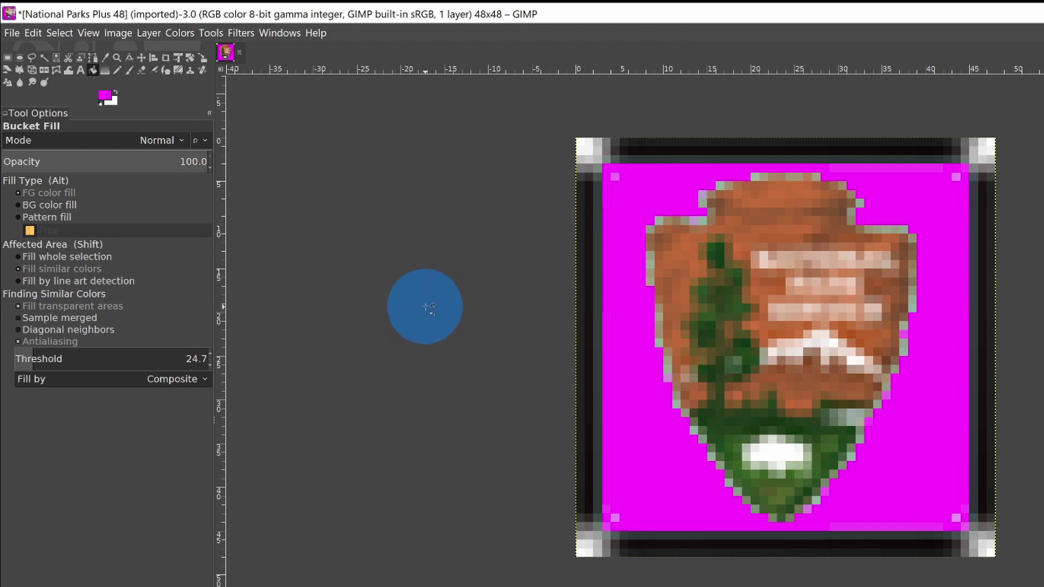
{"action": "left_click", "coordinate": [592, 147]}
{"action": "left_click", "coordinate": [585, 184]}
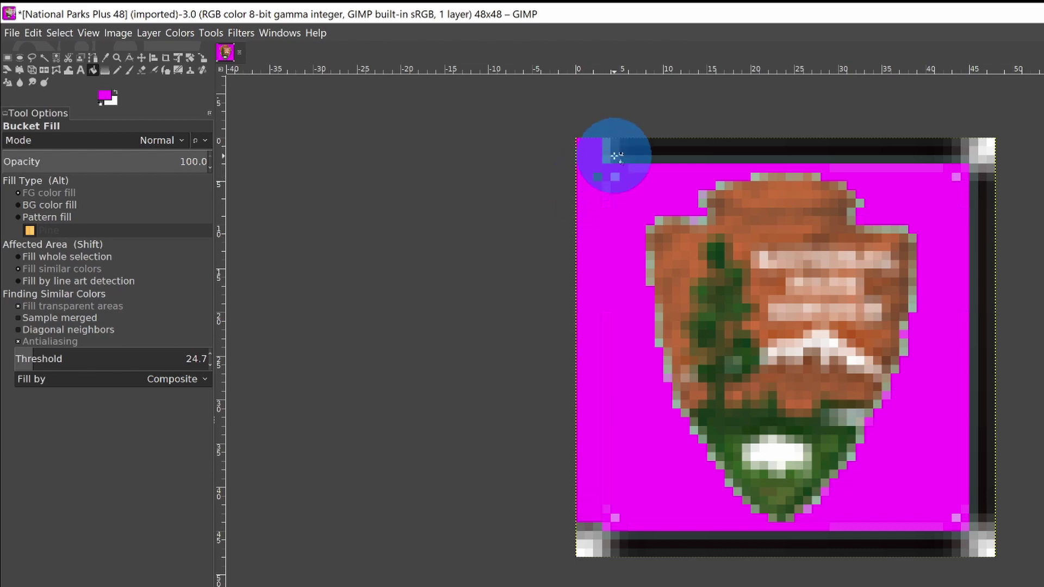
{"action": "left_click", "coordinate": [631, 155]}
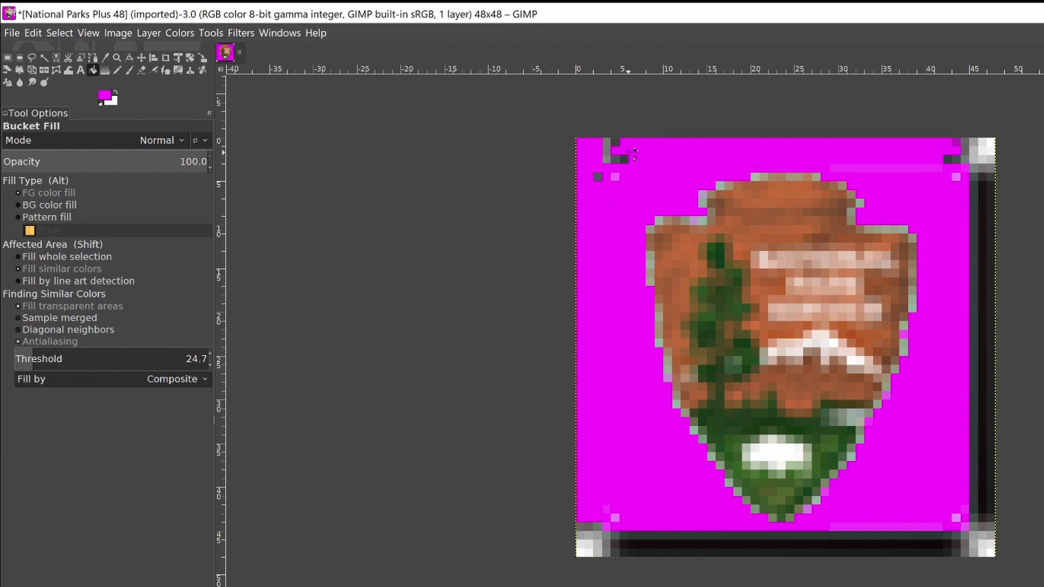
{"action": "left_click", "coordinate": [623, 159]}
{"action": "left_click", "coordinate": [608, 149]}
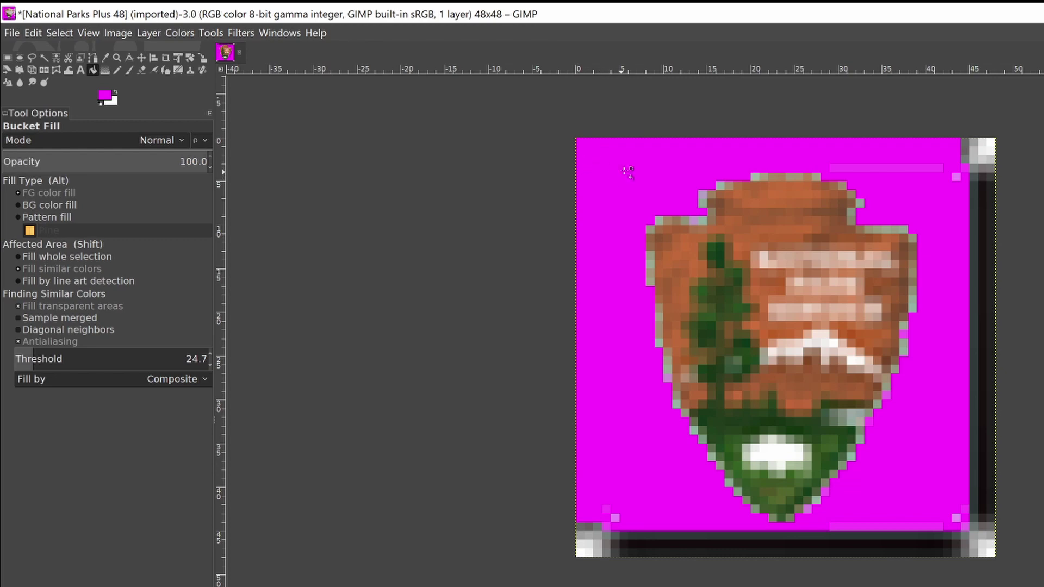
Fill the right and bottom border strips and remaining corners with magenta.
{"action": "left_click", "coordinate": [989, 143]}
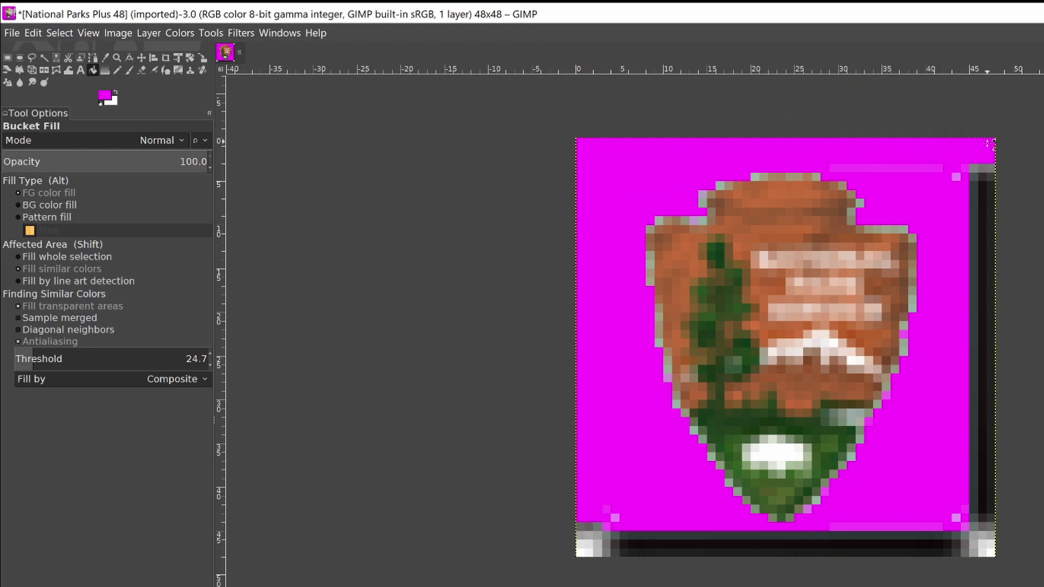
{"action": "left_click", "coordinate": [969, 174]}
{"action": "left_click", "coordinate": [992, 181]}
{"action": "left_click", "coordinate": [1018, 276]}
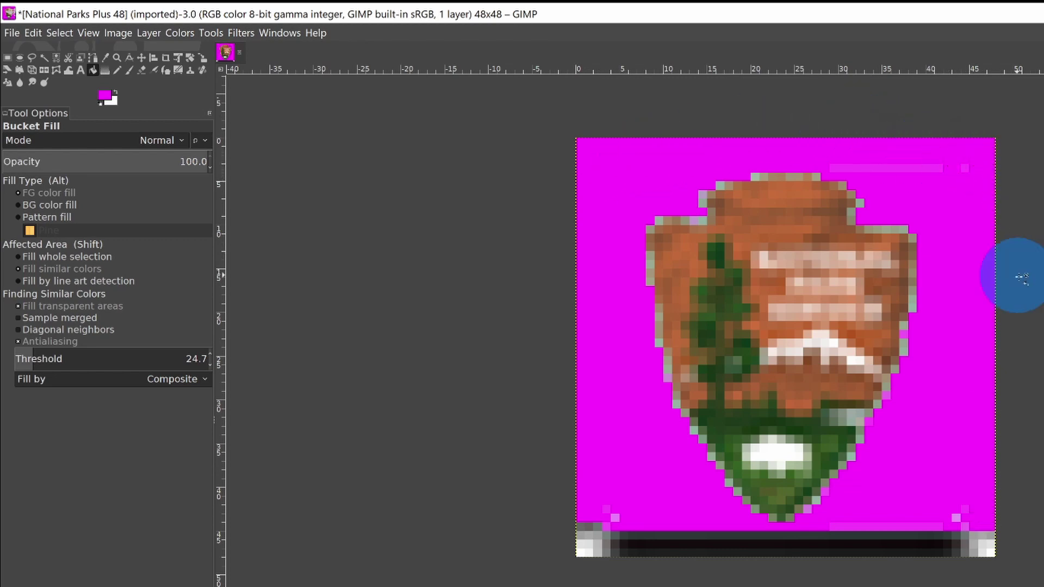
{"action": "left_click", "coordinate": [1001, 470]}
{"action": "left_click", "coordinate": [978, 547]}
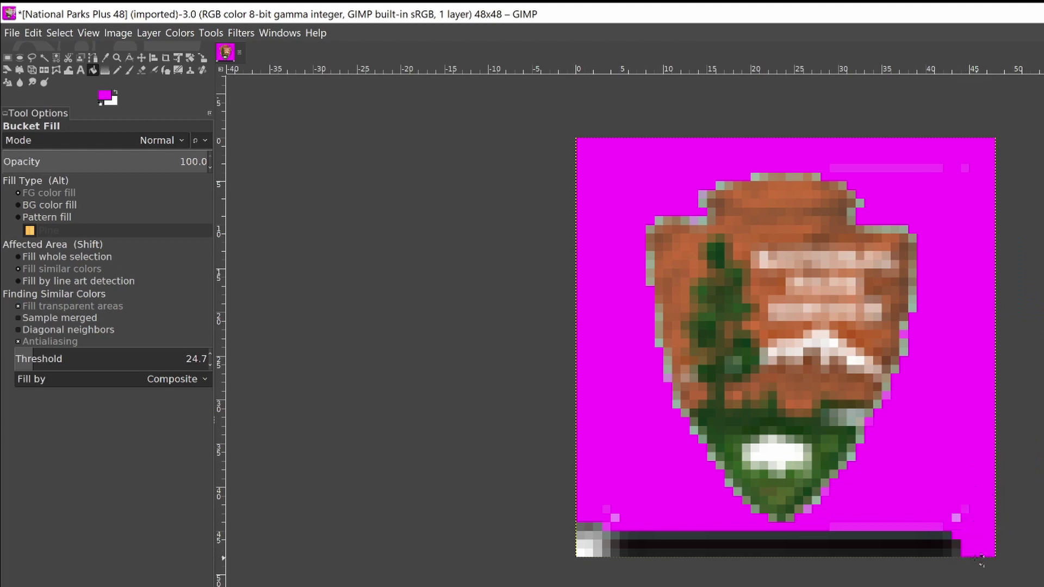
{"action": "left_click", "coordinate": [726, 552]}
{"action": "left_click", "coordinate": [588, 545]}
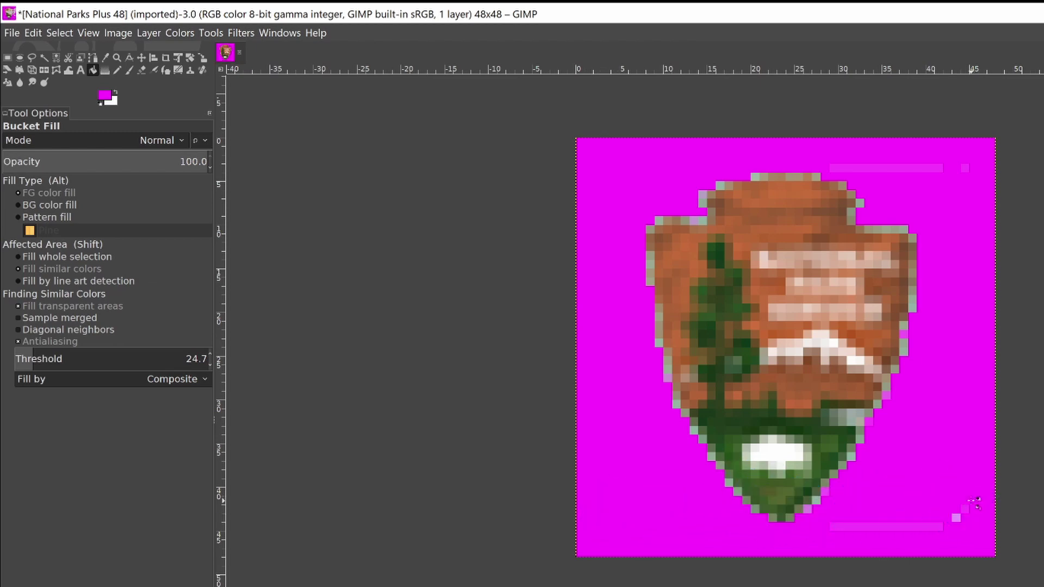
{"action": "left_click", "coordinate": [959, 513]}
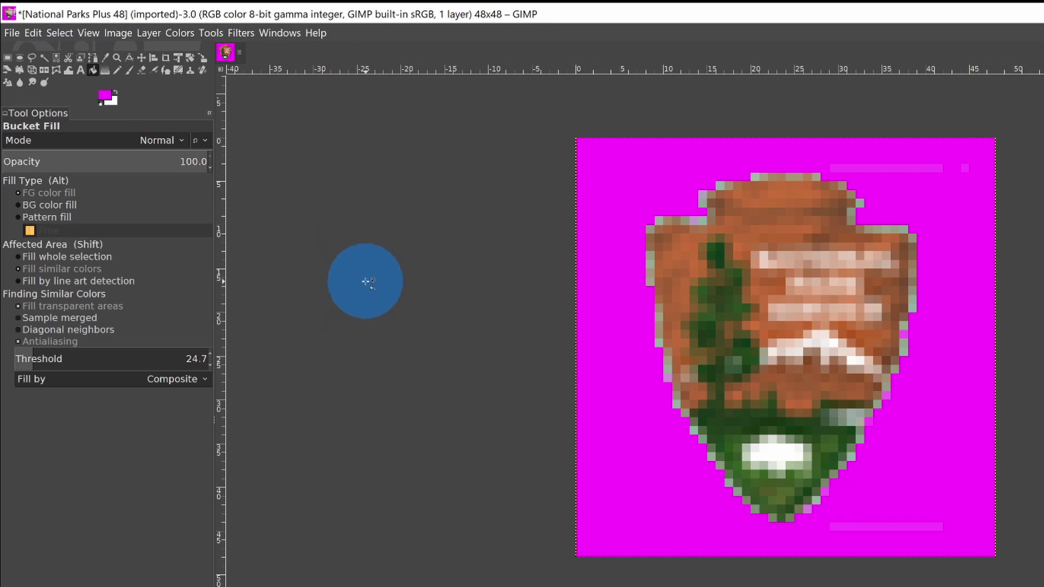
Switch Bucket Fill to BG color fill and refill the magenta background white.
{"action": "left_click", "coordinate": [27, 204]}
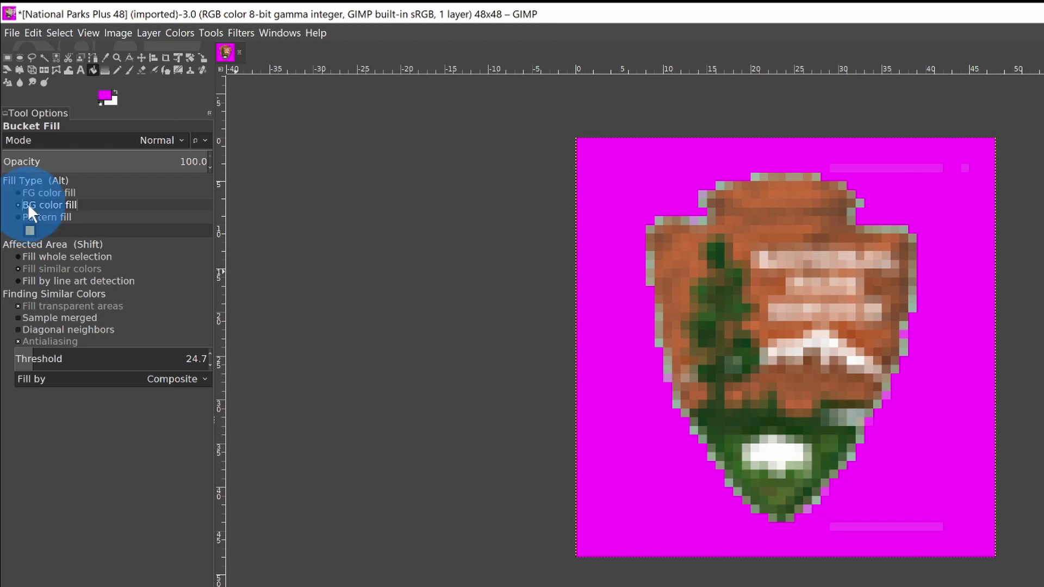
{"action": "left_click", "coordinate": [616, 173]}
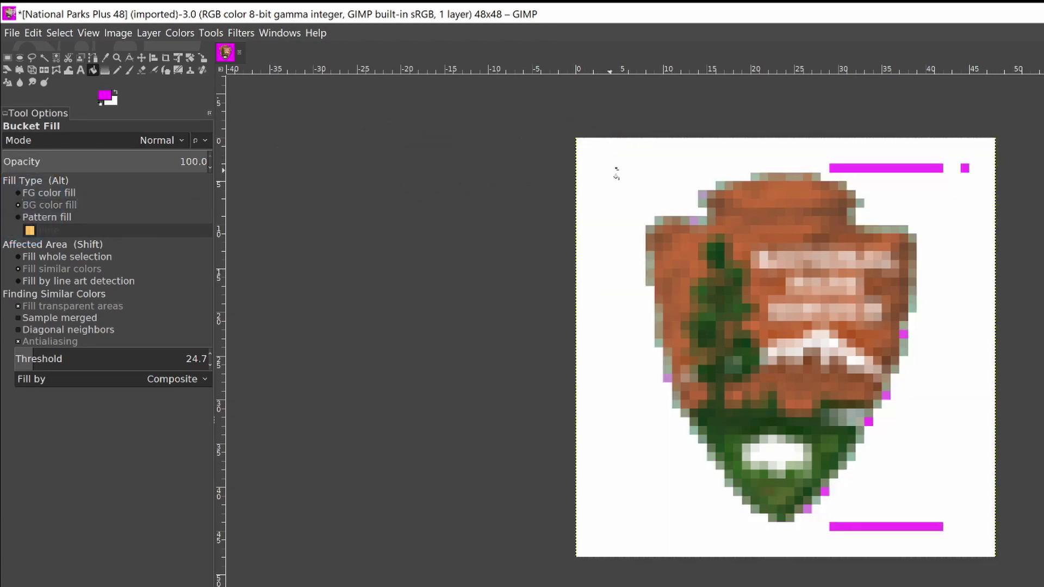
{"action": "left_click", "coordinate": [613, 172]}
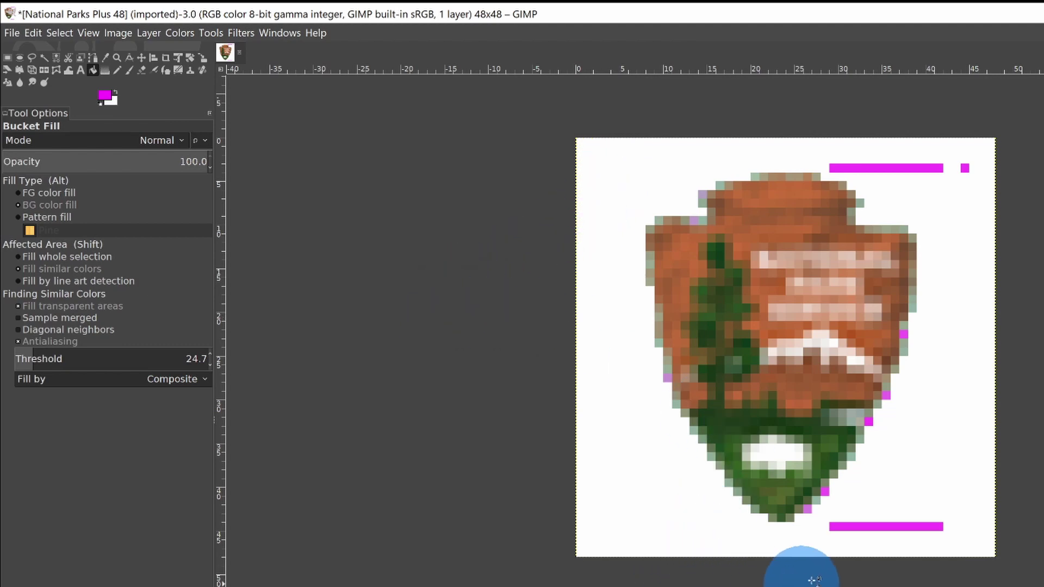
Whiten the leftover magenta bars and the stray purple pixels along the emblem's right and bottom edges.
{"action": "left_click", "coordinate": [842, 528]}
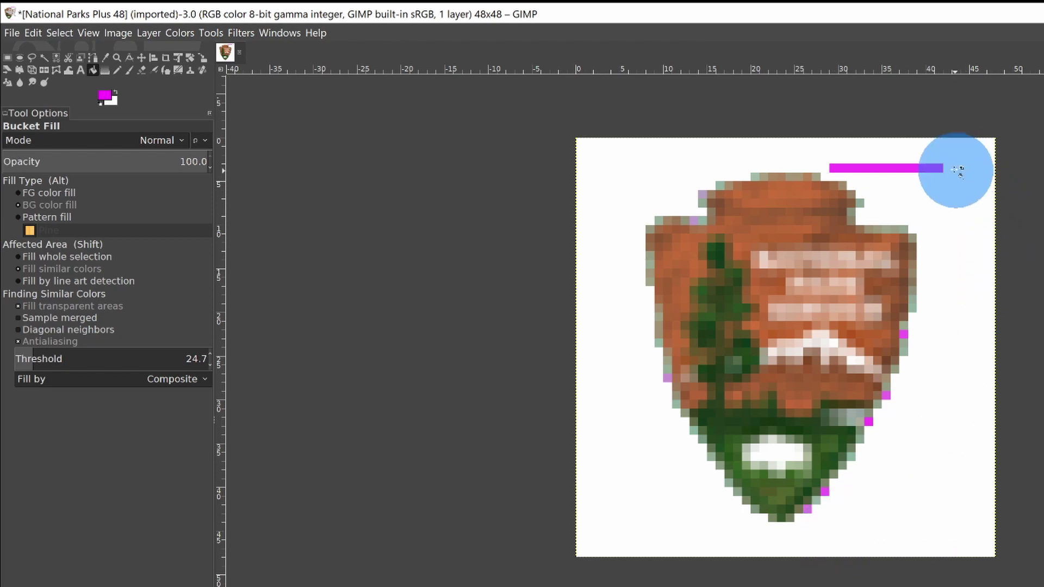
{"action": "left_click", "coordinate": [933, 168]}
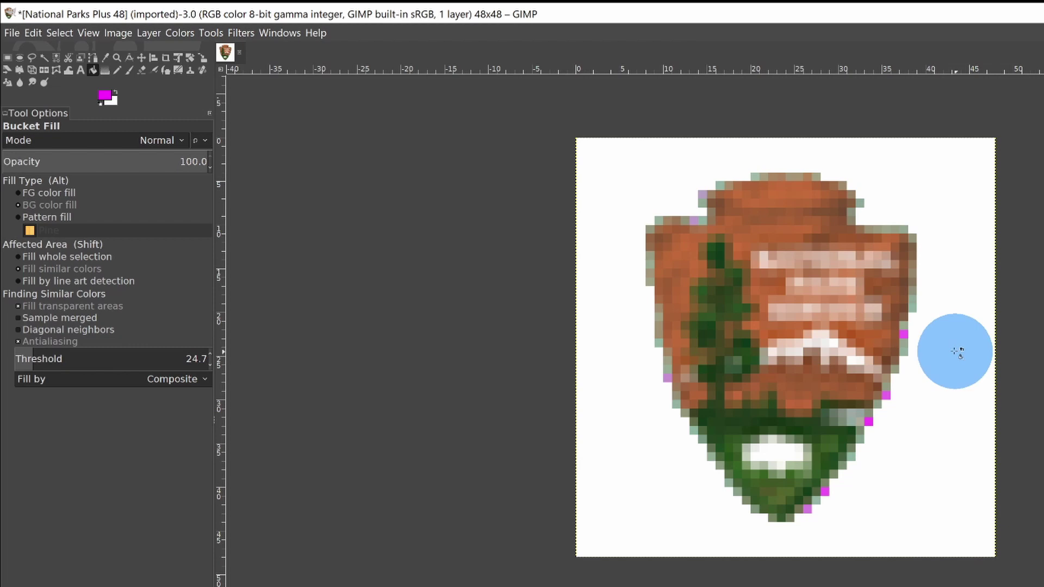
{"action": "left_click", "coordinate": [907, 334]}
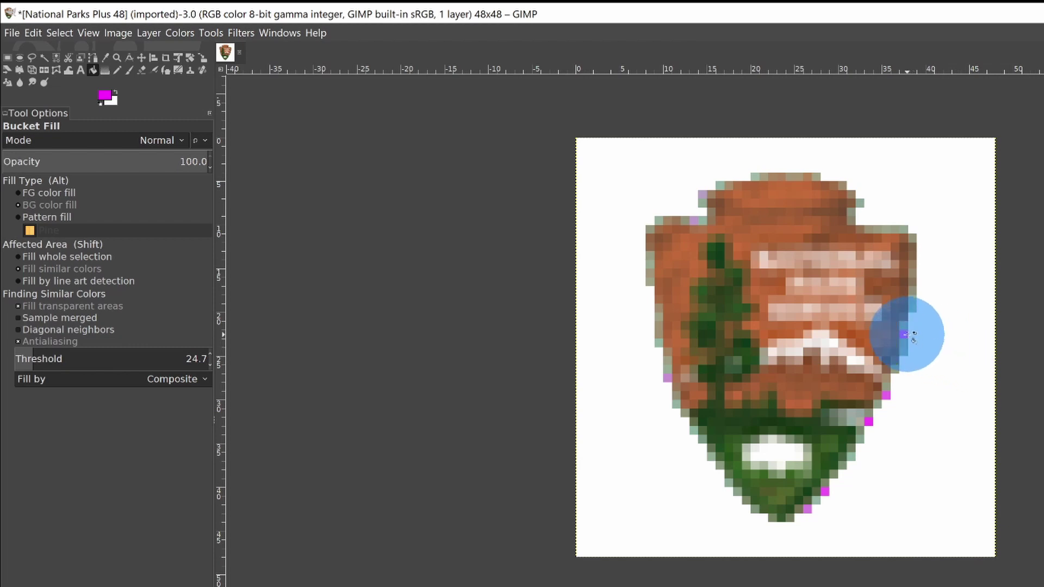
{"action": "left_click", "coordinate": [888, 396]}
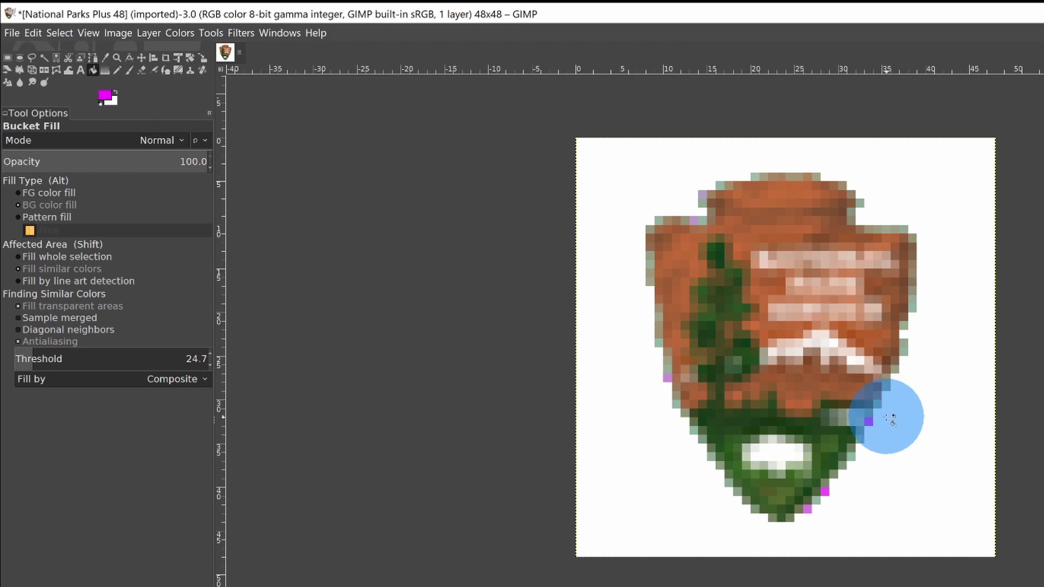
{"action": "left_click", "coordinate": [868, 422]}
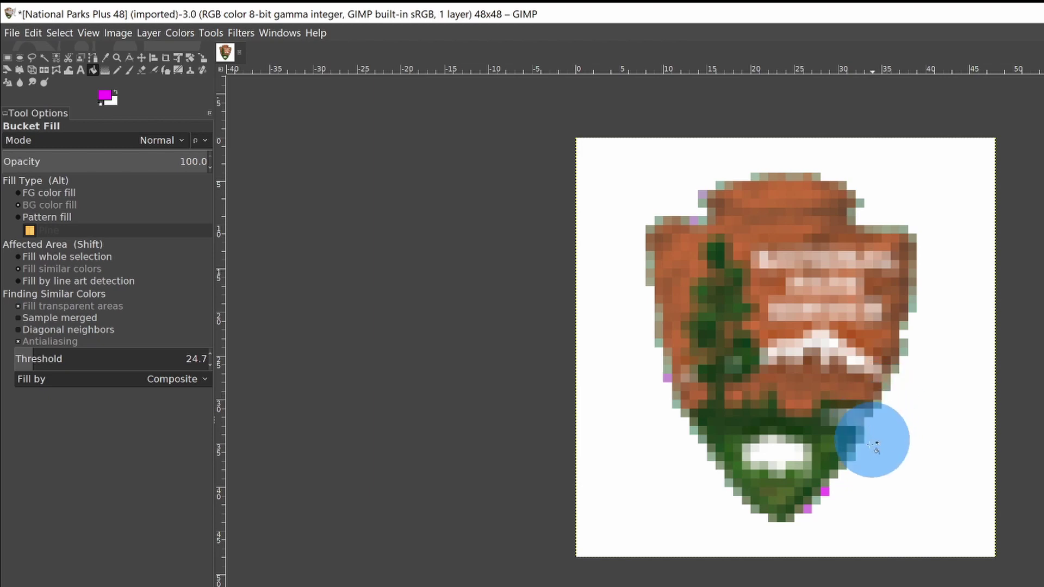
{"action": "left_click", "coordinate": [825, 492]}
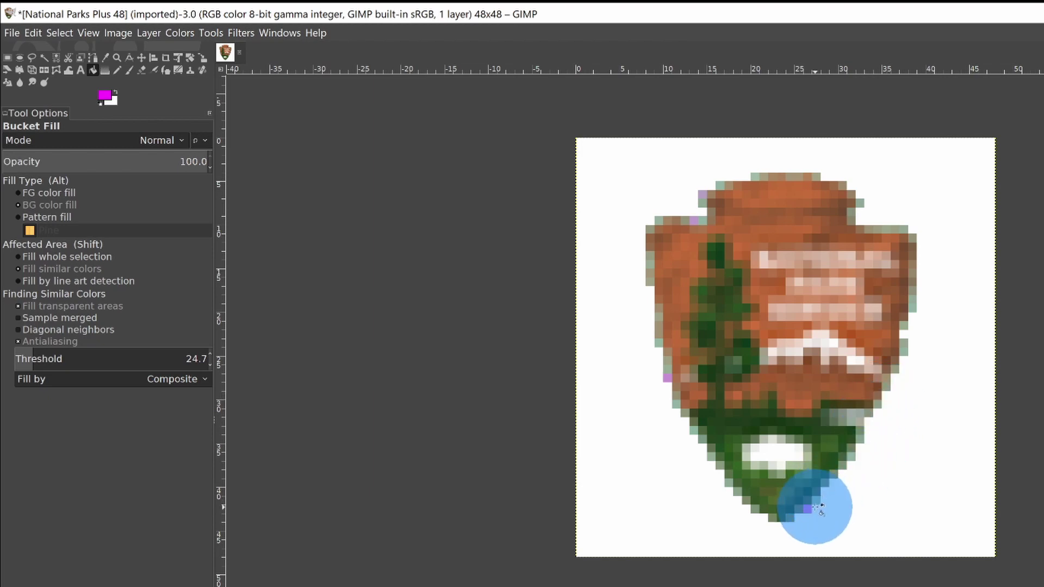
{"action": "left_click", "coordinate": [810, 505]}
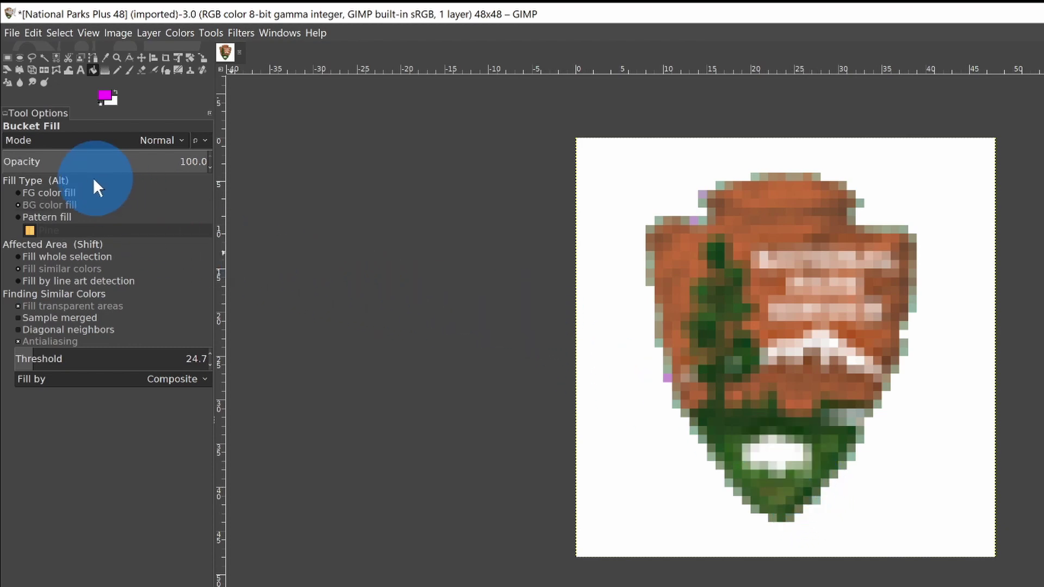
Switch back to FG color fill and refill the white surround with magenta.
{"action": "left_click", "coordinate": [69, 191]}
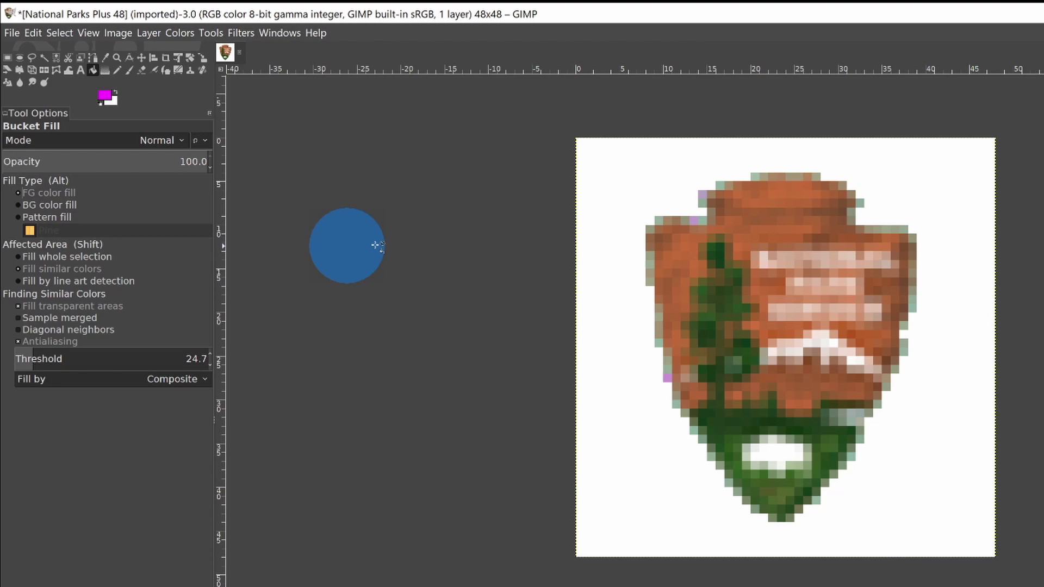
{"action": "left_click", "coordinate": [613, 177]}
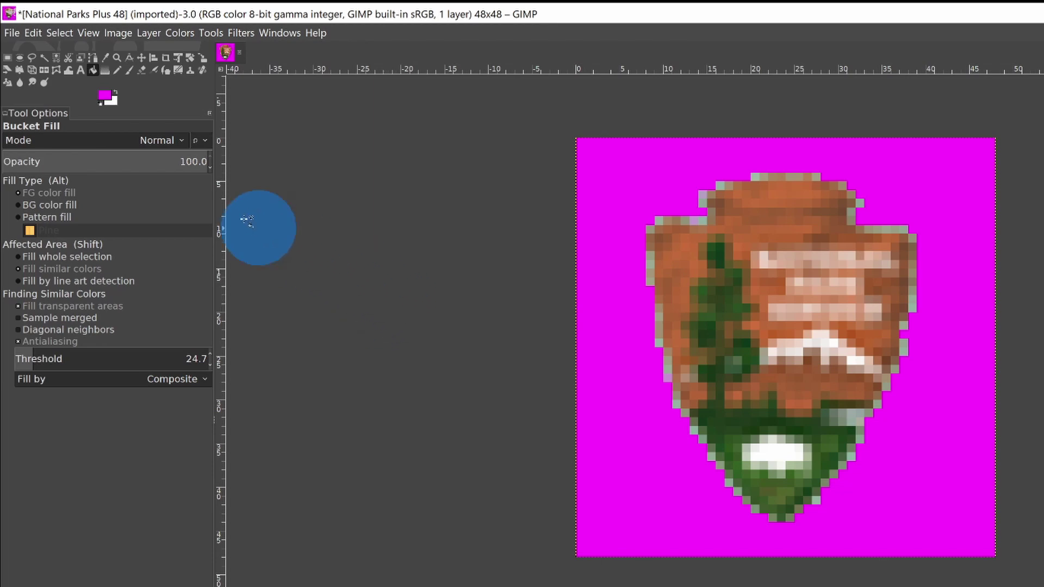
Export the image as National Parks Plus 48-Magenta.bmp with default BMP options.
{"action": "left_click", "coordinate": [12, 32]}
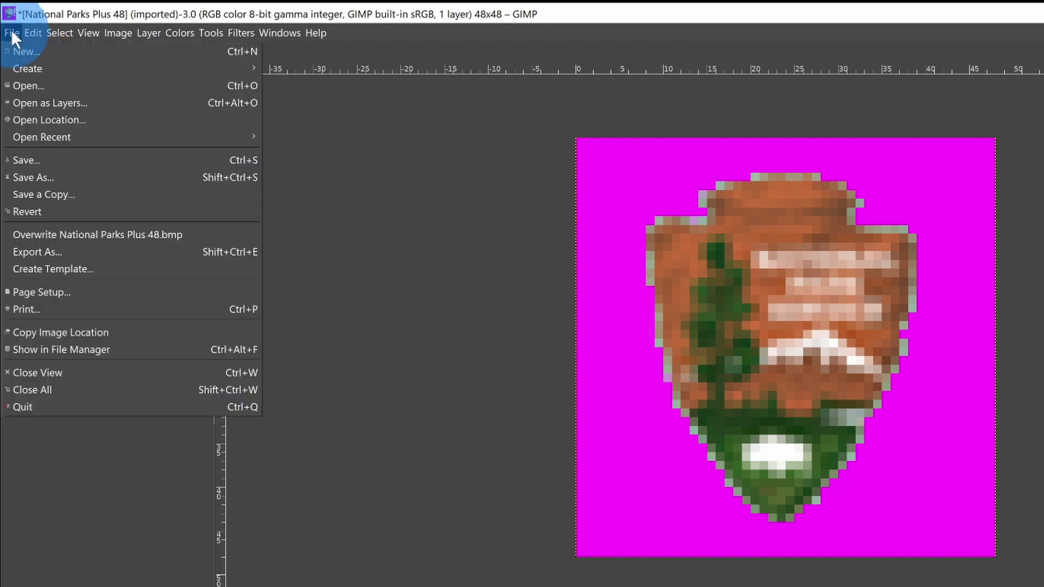
{"action": "left_click", "coordinate": [19, 251]}
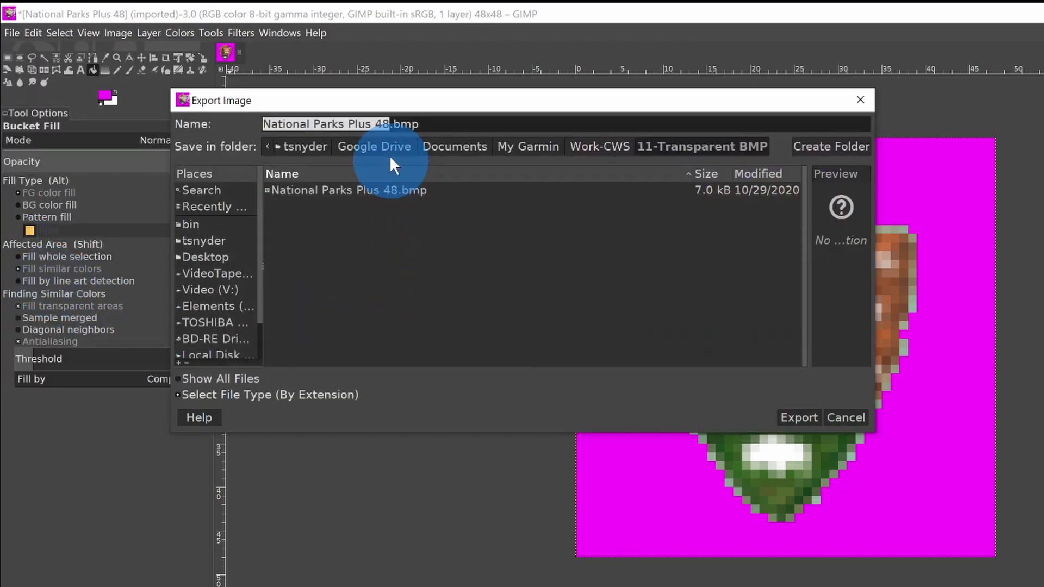
{"action": "left_click", "coordinate": [388, 125]}
{"action": "left_click", "coordinate": [387, 126]}
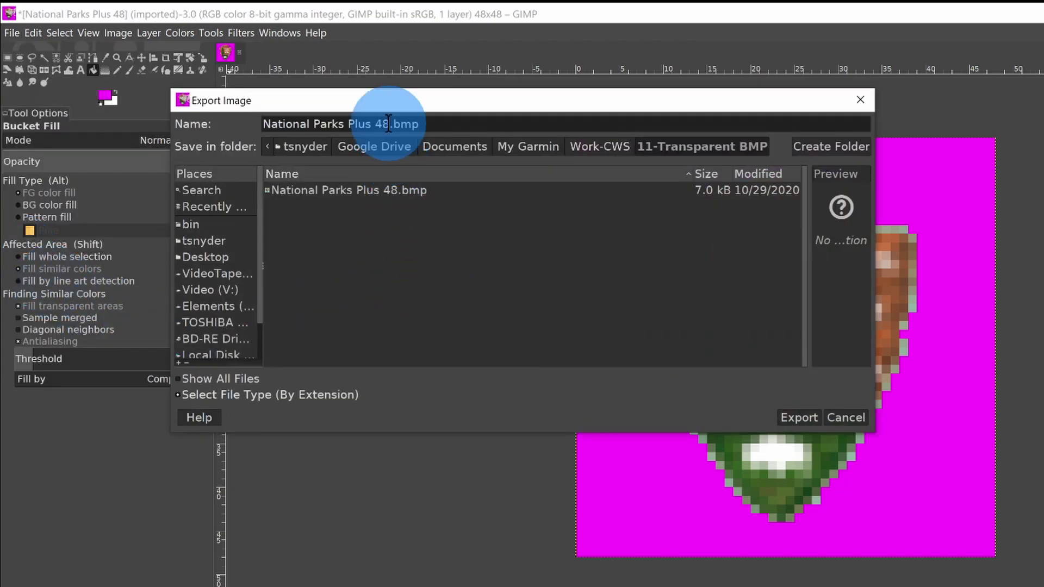
{"action": "left_click", "coordinate": [545, 257]}
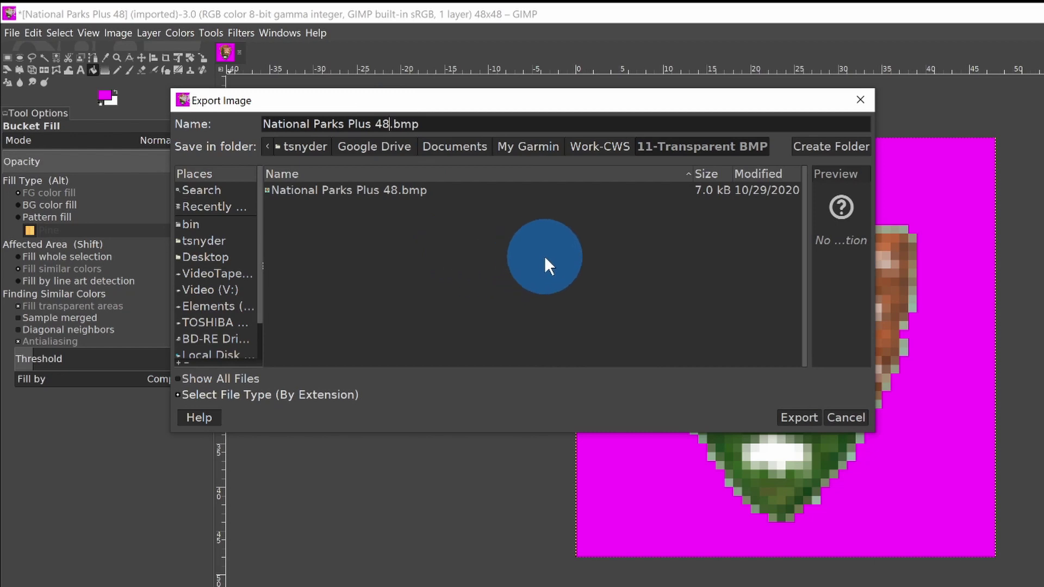
{"action": "type", "text": "-Magenta"}
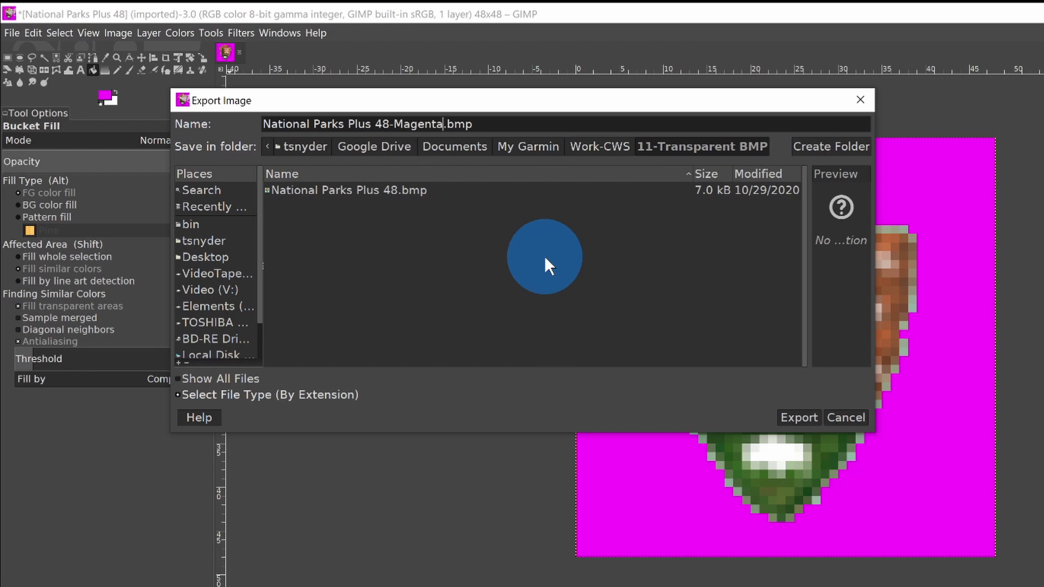
{"action": "key", "text": "Return"}
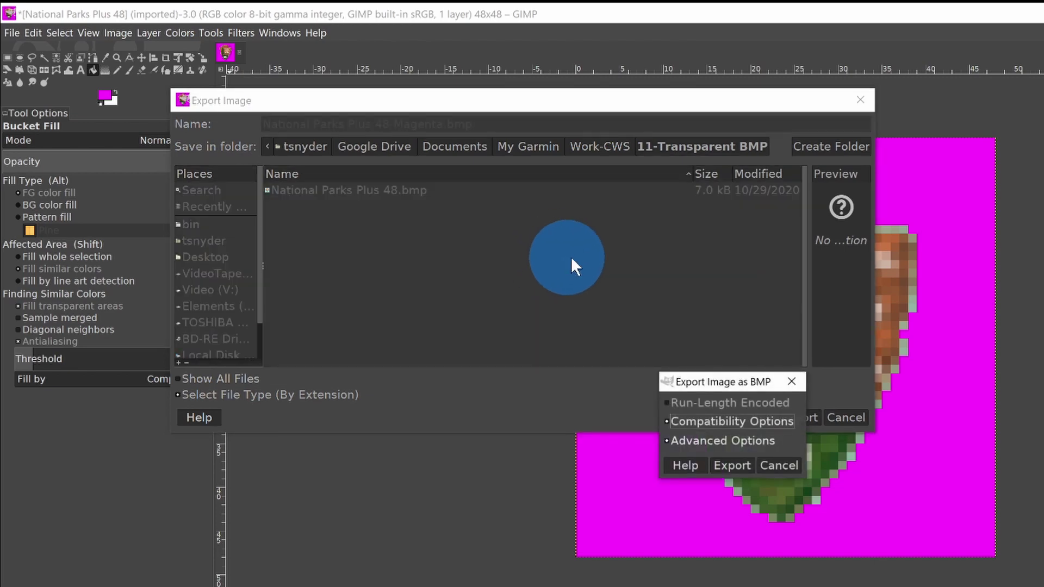
{"action": "left_click", "coordinate": [736, 465]}
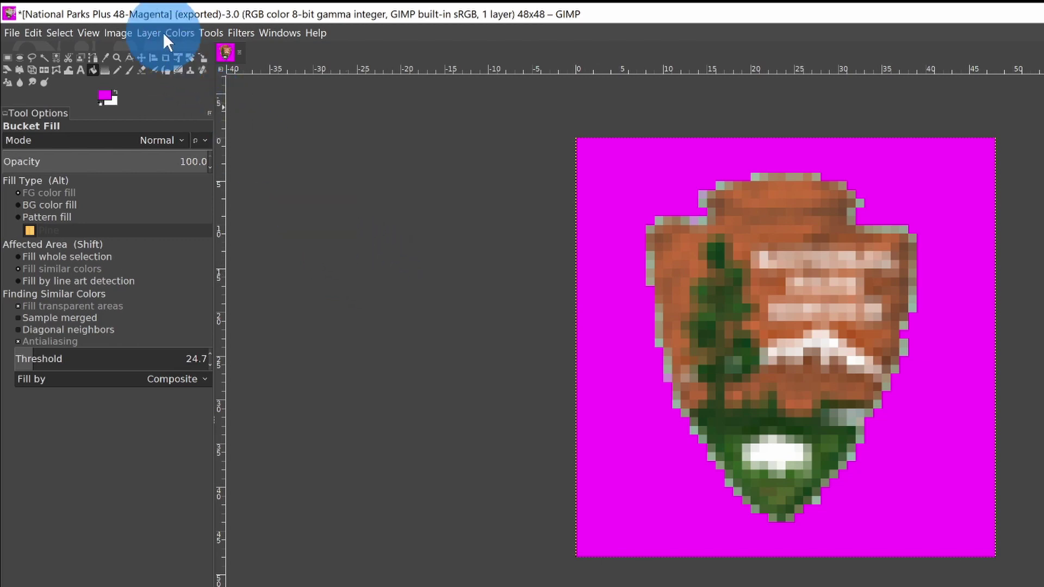
Scale the image to 32 × 32 pixels with interpolation set to None.
{"action": "left_click", "coordinate": [116, 34]}
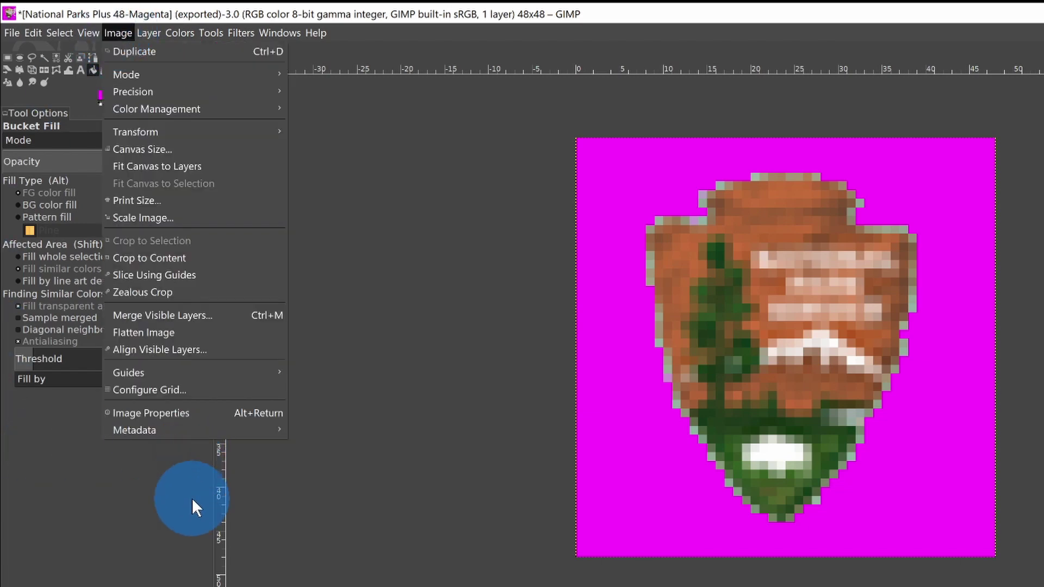
{"action": "left_click", "coordinate": [164, 219]}
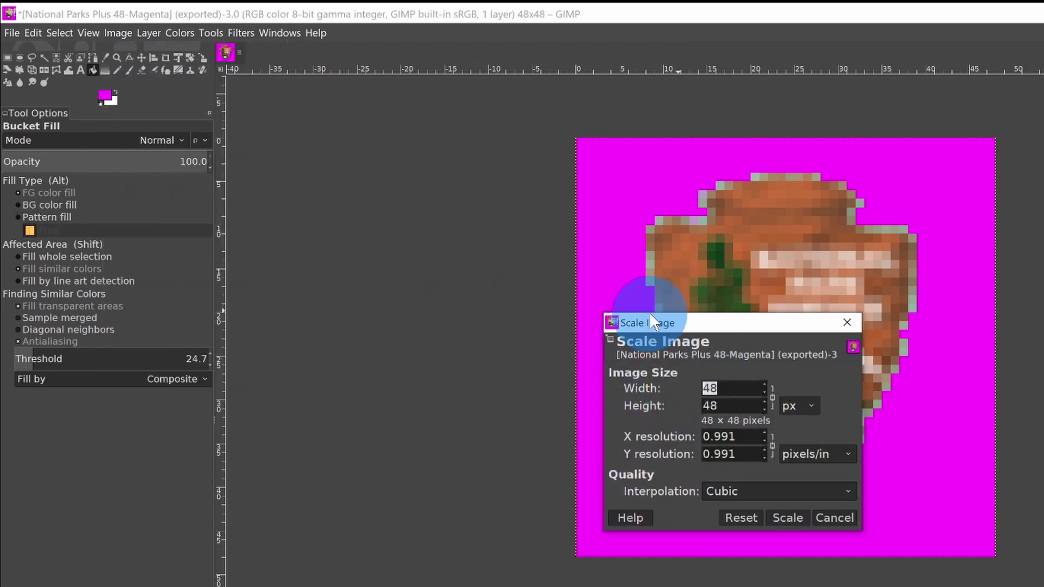
{"action": "type", "text": "32"}
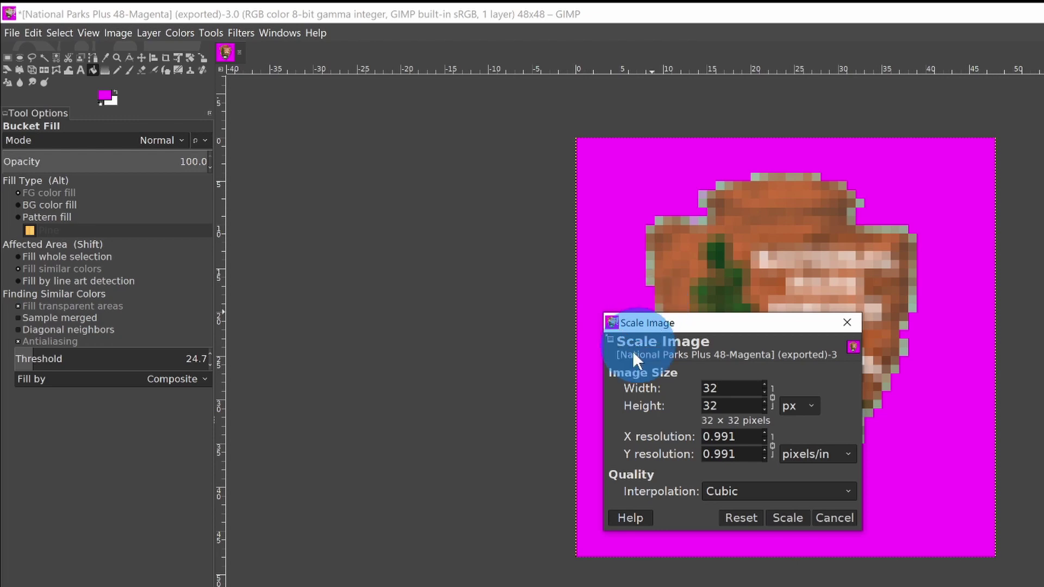
{"action": "left_click", "coordinate": [729, 494]}
{"action": "left_click", "coordinate": [726, 495]}
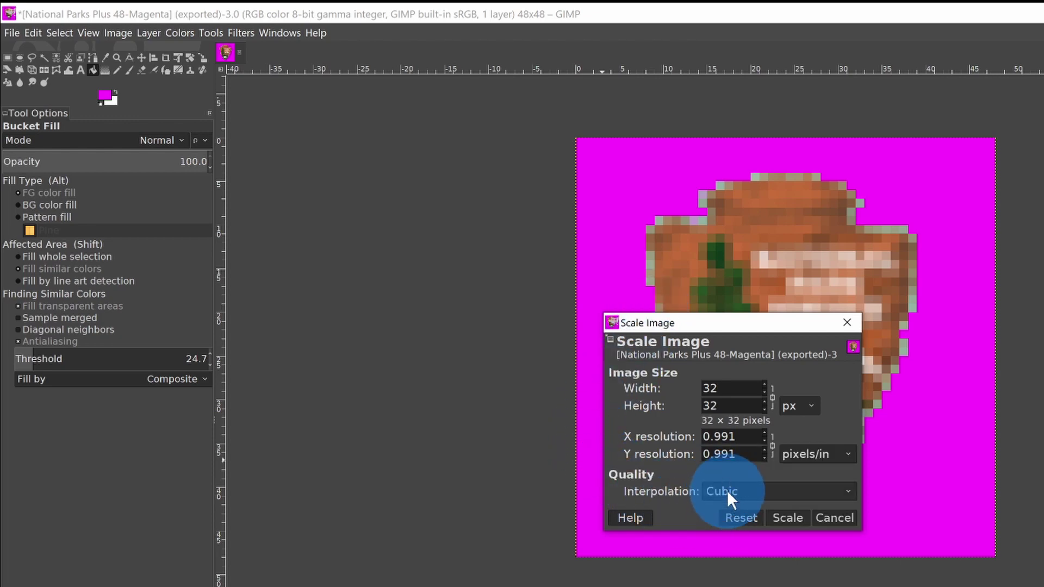
{"action": "left_click", "coordinate": [727, 490]}
{"action": "left_click", "coordinate": [736, 460]}
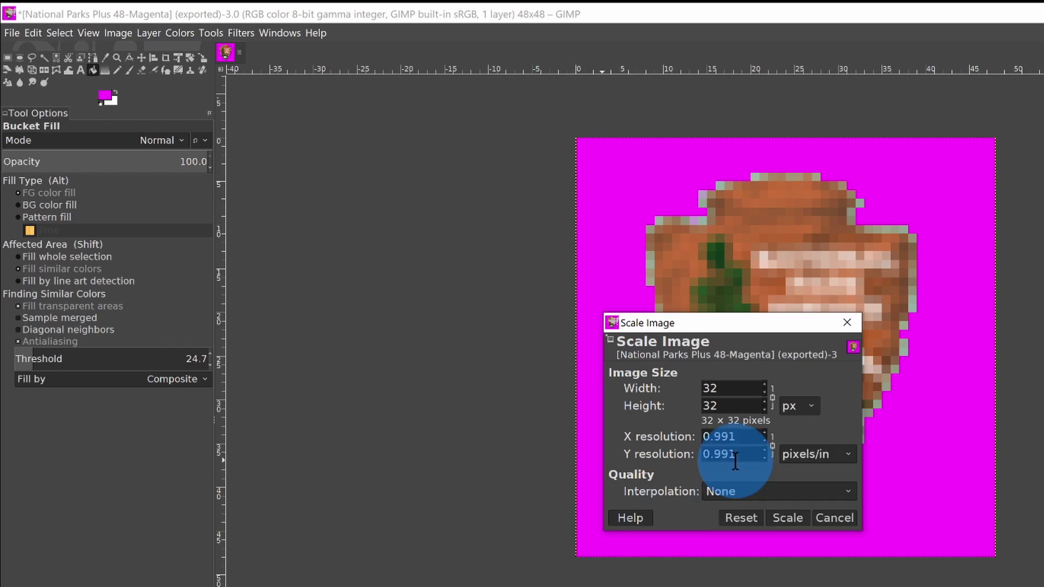
{"action": "left_click", "coordinate": [787, 518]}
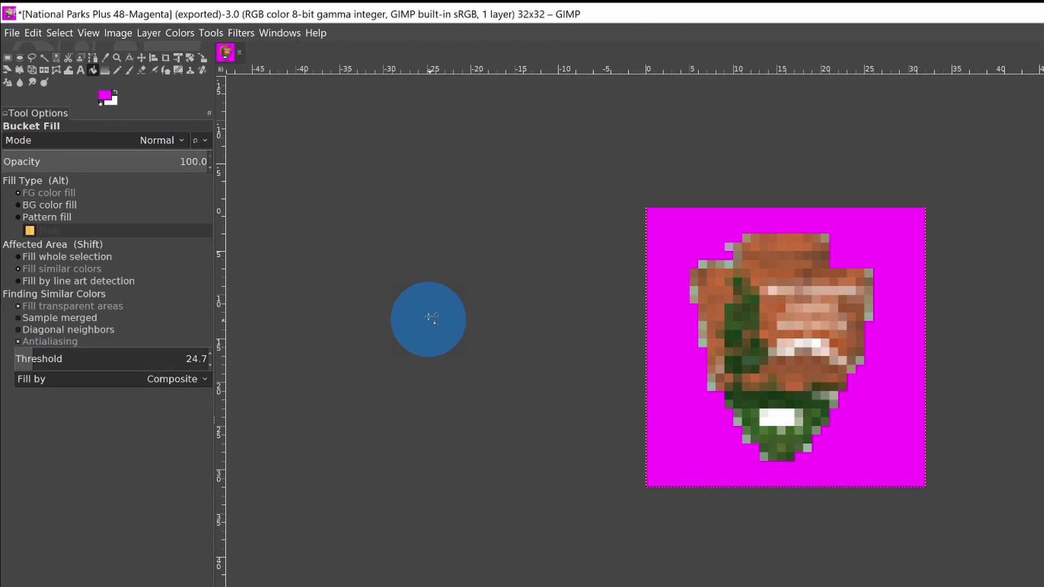
Export the scaled image as National Parks Plus 32x32.bmp with default BMP options.
{"action": "left_click", "coordinate": [11, 33]}
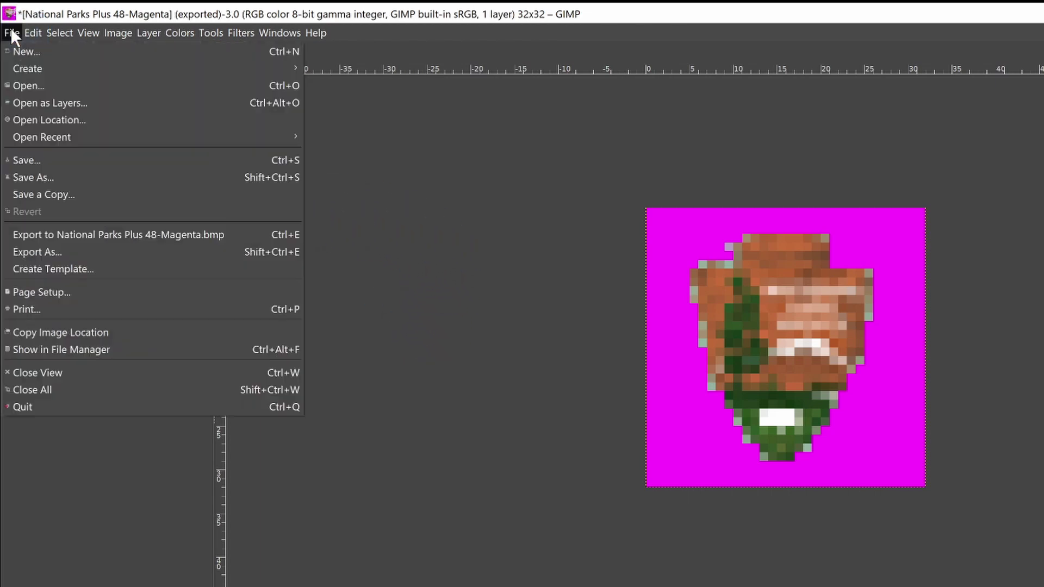
{"action": "left_click", "coordinate": [74, 252]}
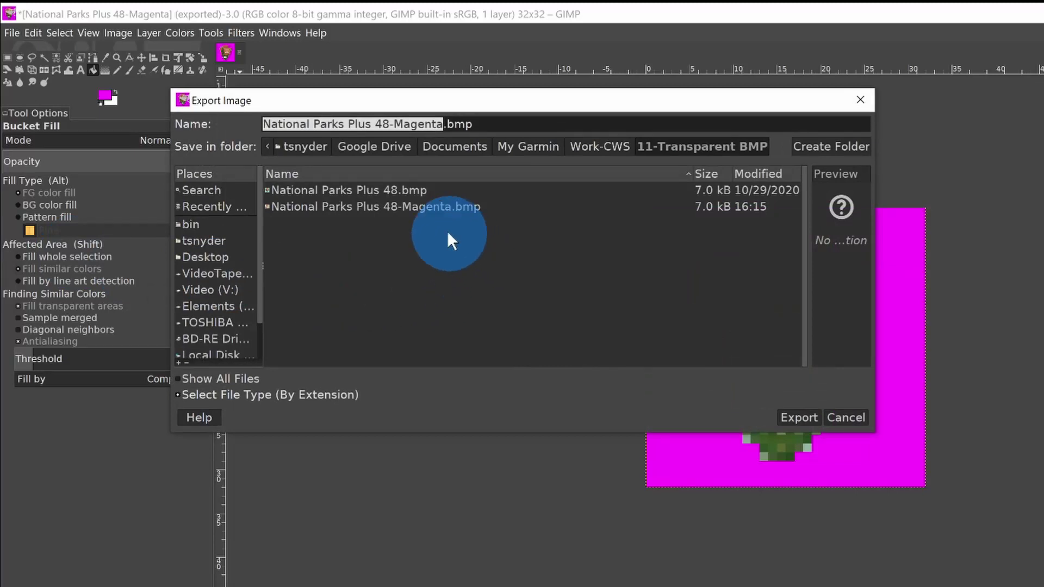
{"action": "left_click", "coordinate": [391, 192]}
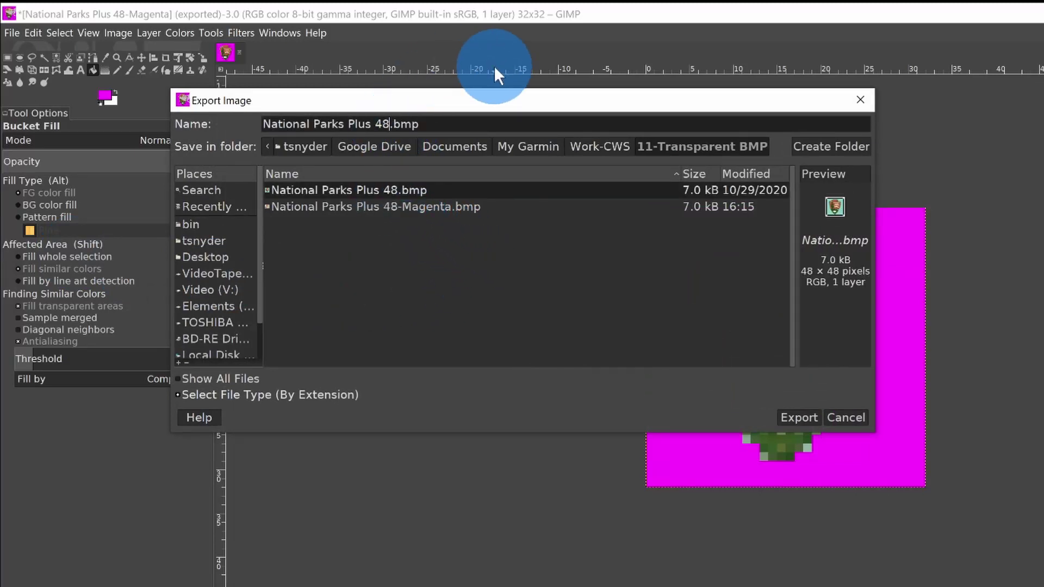
{"action": "key", "text": "BackSpace"}
{"action": "key", "text": "BackSpace"}
{"action": "type", "text": "32x32"}
{"action": "key", "text": "Return"}
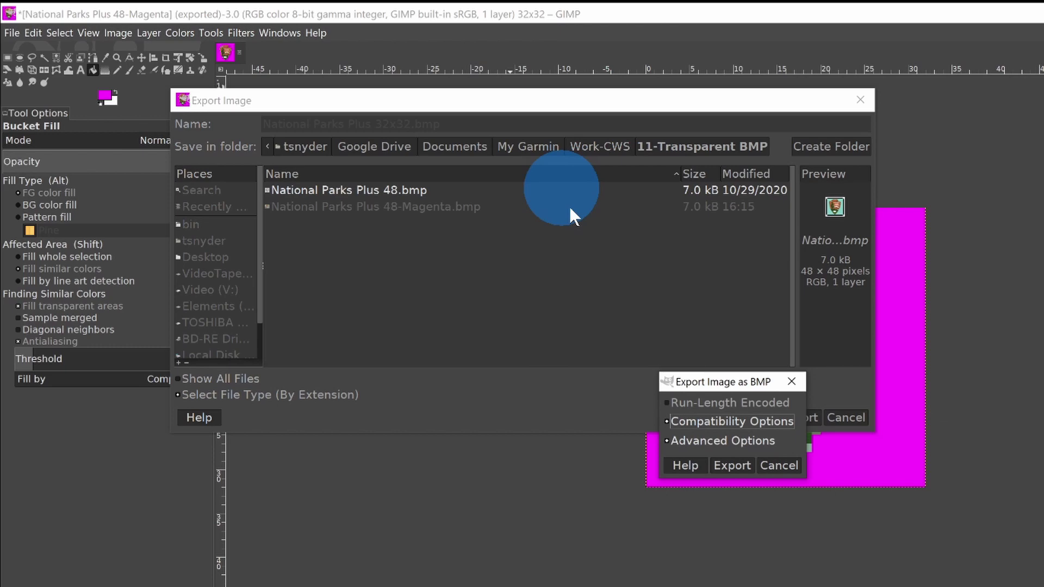
{"action": "left_click", "coordinate": [734, 466]}
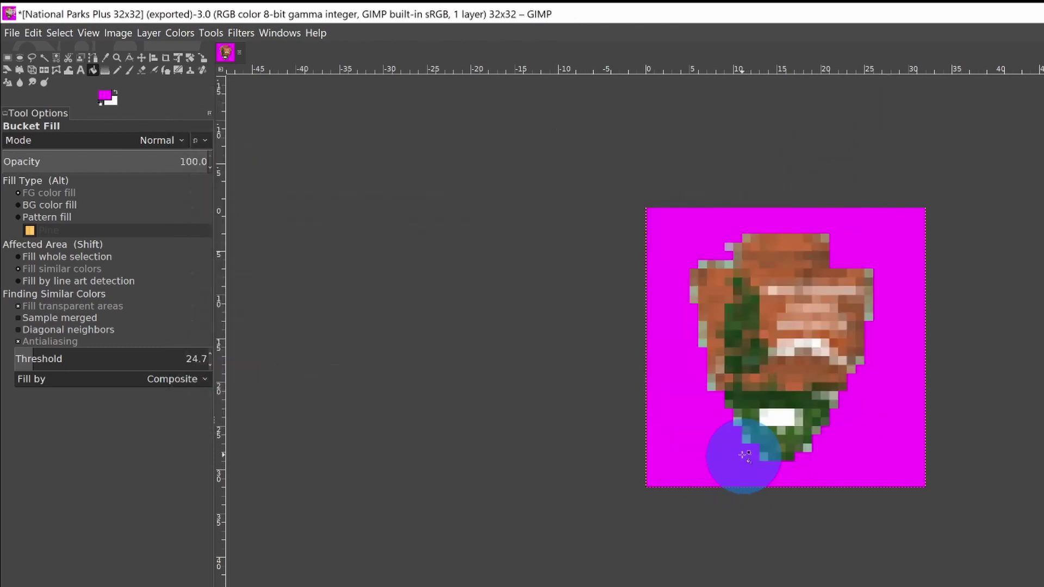
Reopen National Parks Plus 48-Magenta.bmp from recent files and zoom in on it.
{"action": "left_click", "coordinate": [12, 33]}
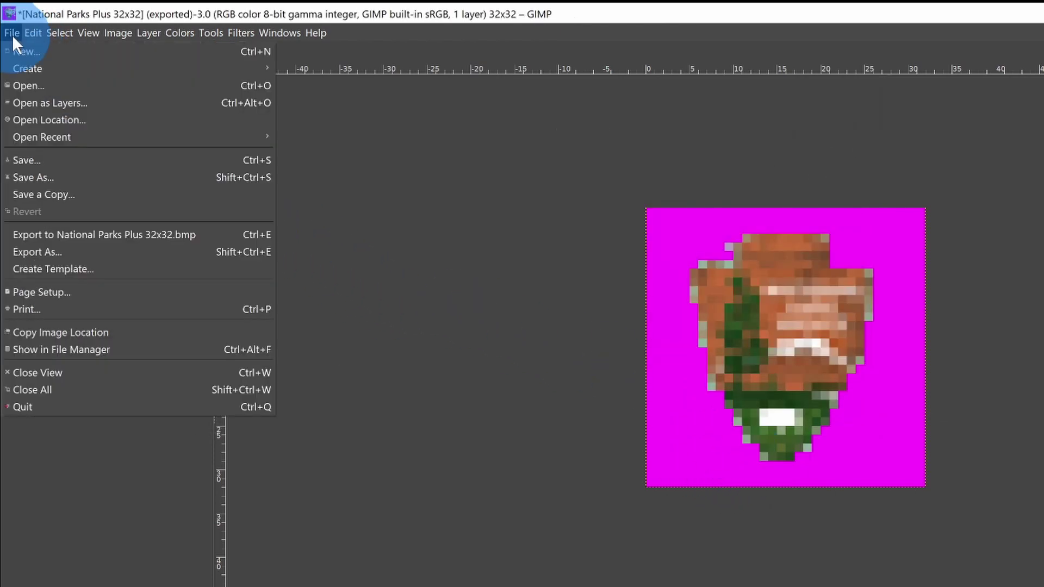
{"action": "left_click", "coordinate": [38, 135]}
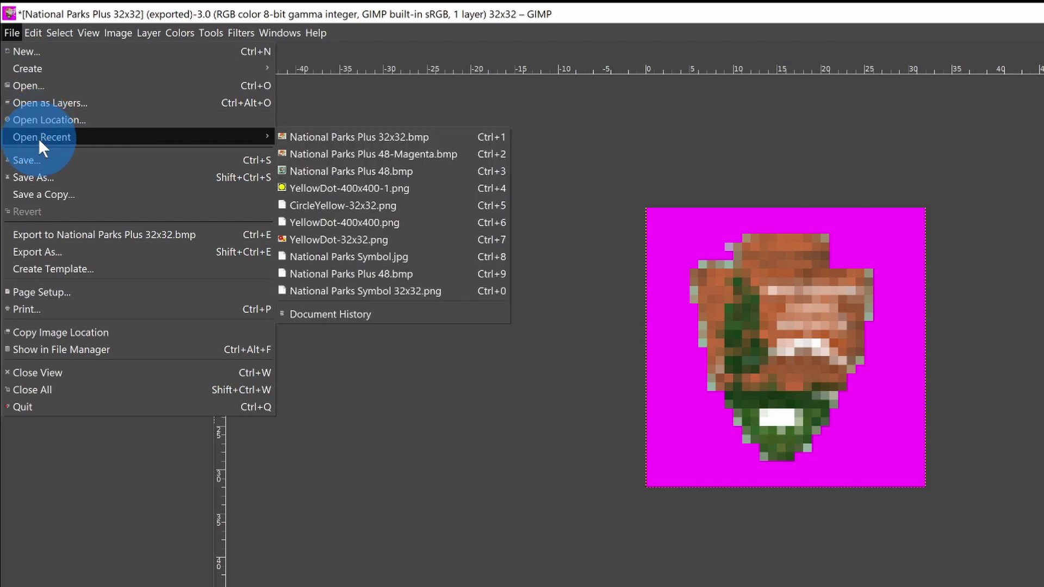
{"action": "left_click", "coordinate": [38, 137]}
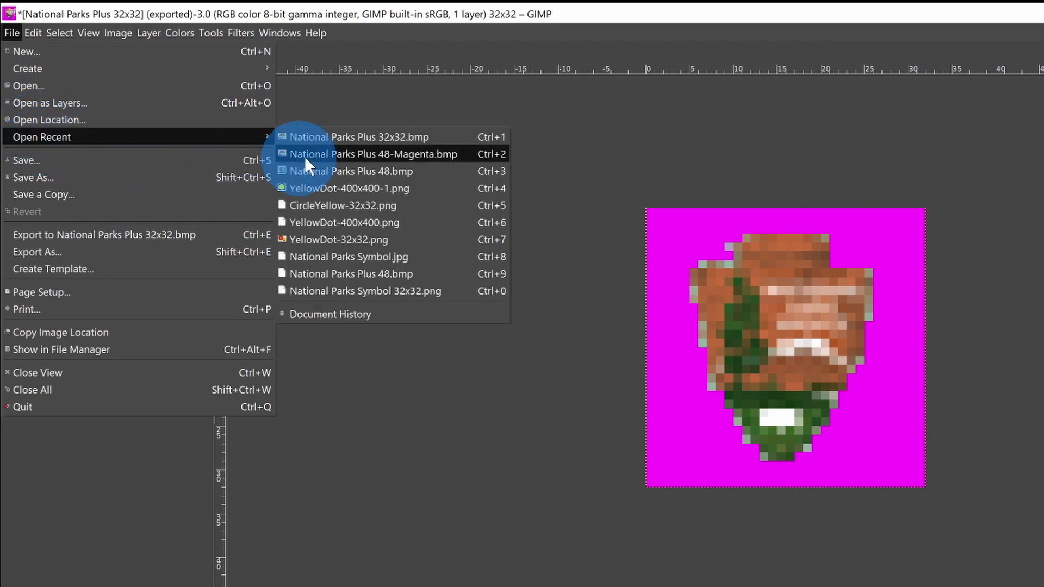
{"action": "left_click", "coordinate": [354, 153]}
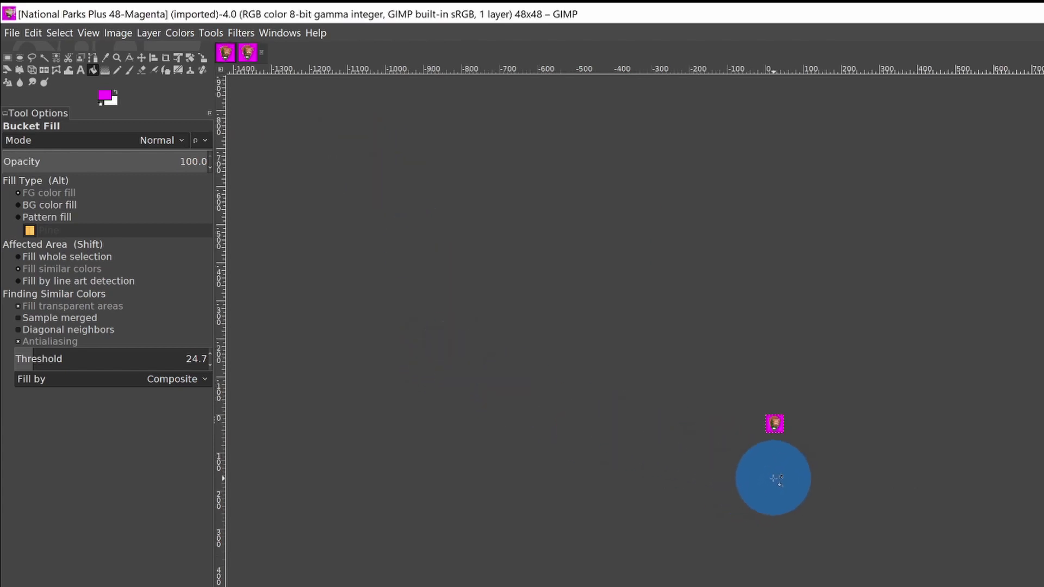
{"action": "scroll", "coordinate": [776, 422], "scroll_direction": "up", "scroll_amount": 5}
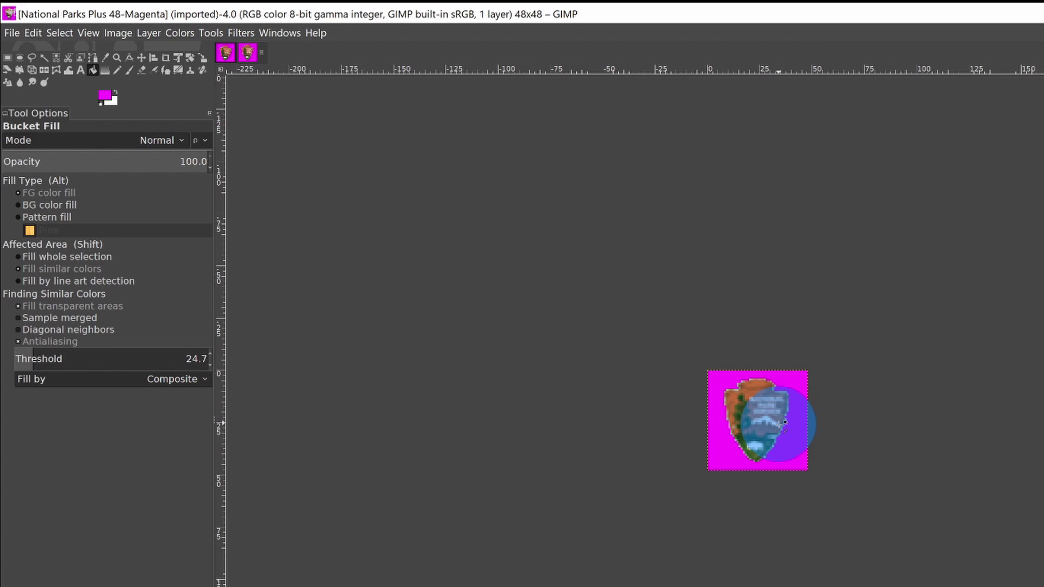
{"action": "scroll", "coordinate": [776, 422], "scroll_direction": "up", "scroll_amount": 2}
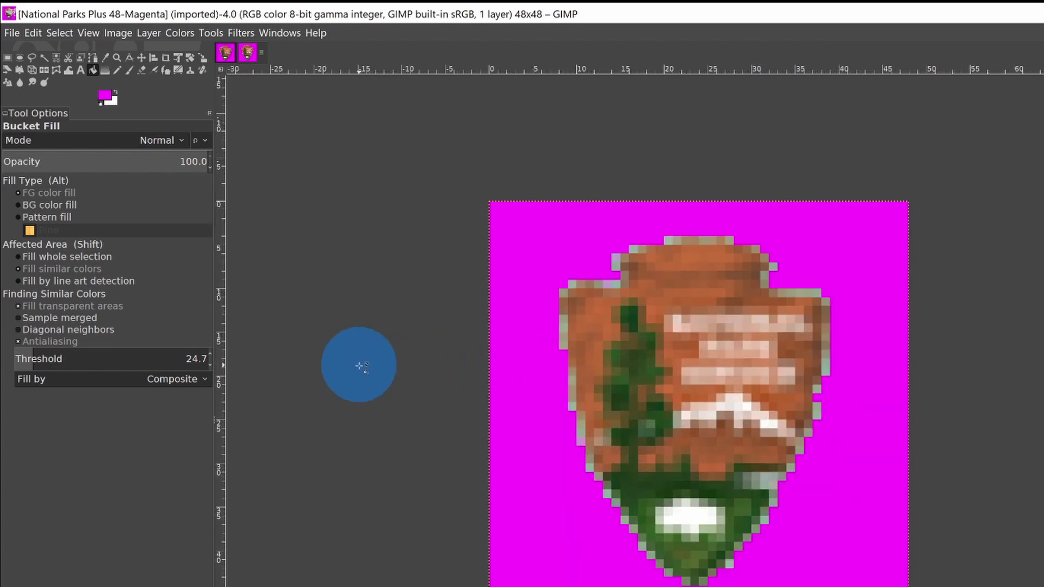
Scale the magenta arrowhead image down to 24 × 24 pixels.
{"action": "left_click", "coordinate": [114, 32]}
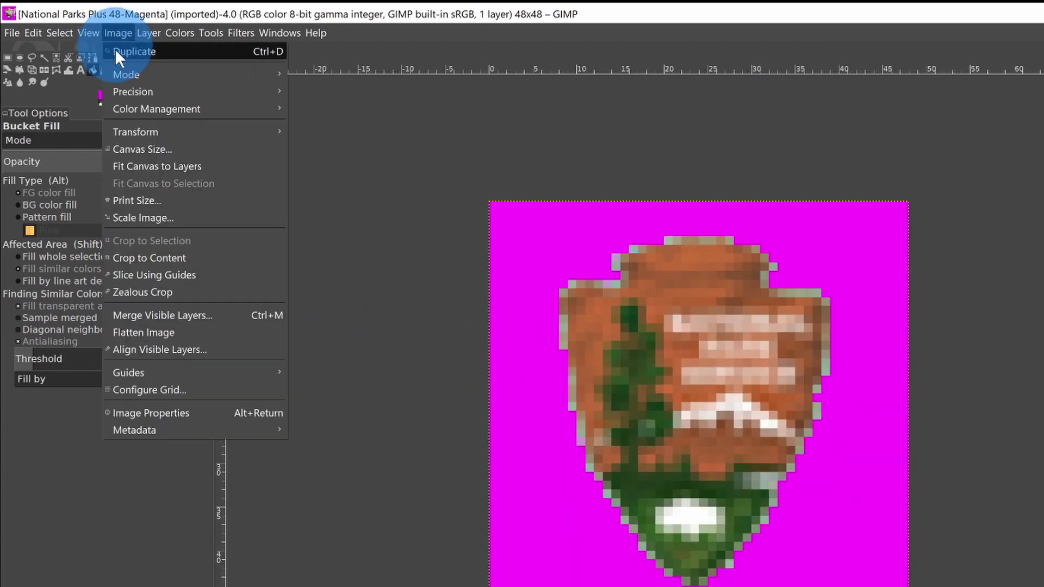
{"action": "left_click", "coordinate": [128, 218]}
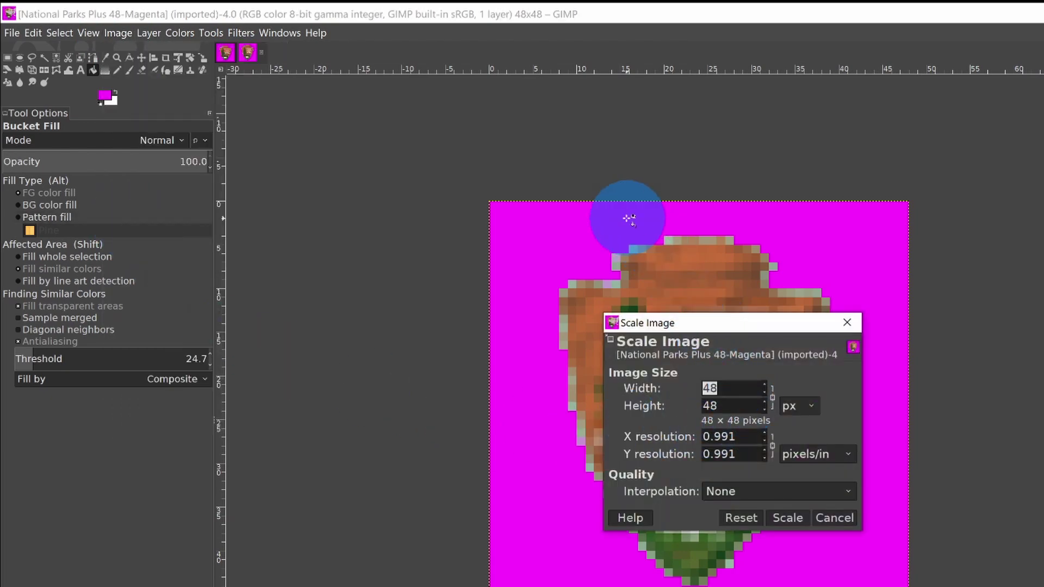
{"action": "type", "text": "24"}
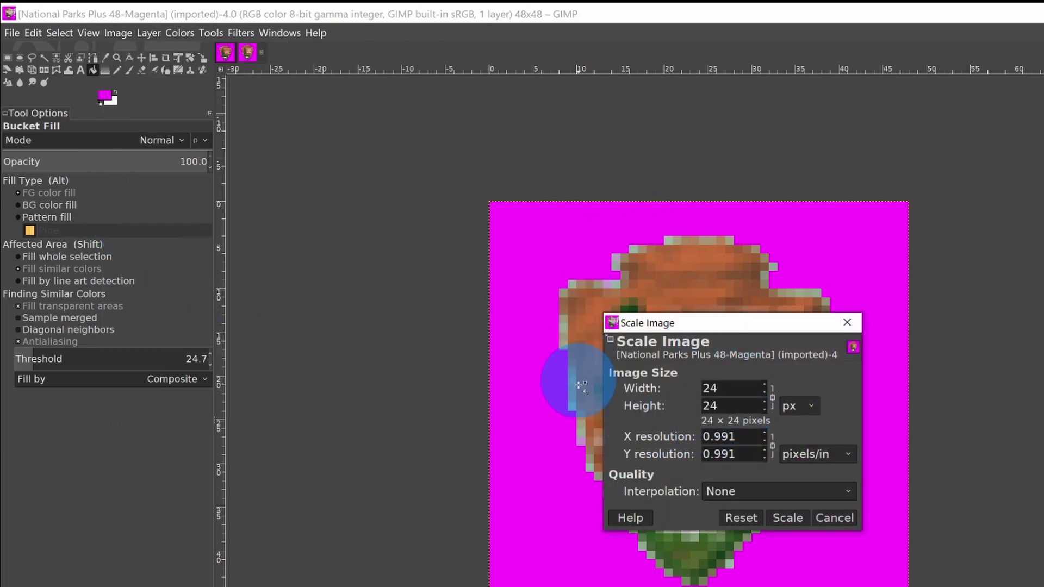
{"action": "left_click", "coordinate": [790, 517]}
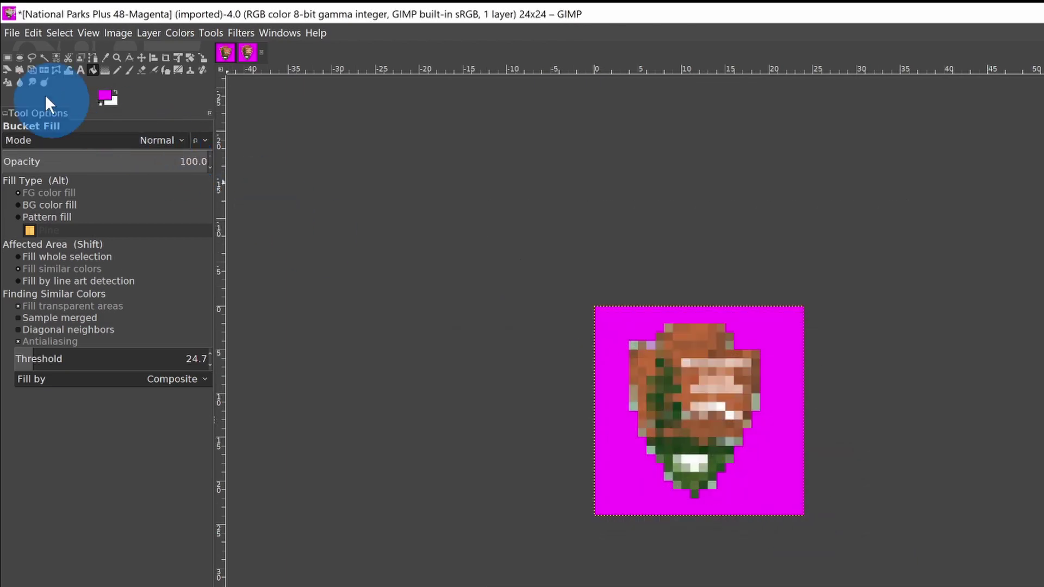
Export the image as National Parks Plus 24x24.bmp with the default BMP settings.
{"action": "left_click", "coordinate": [11, 33]}
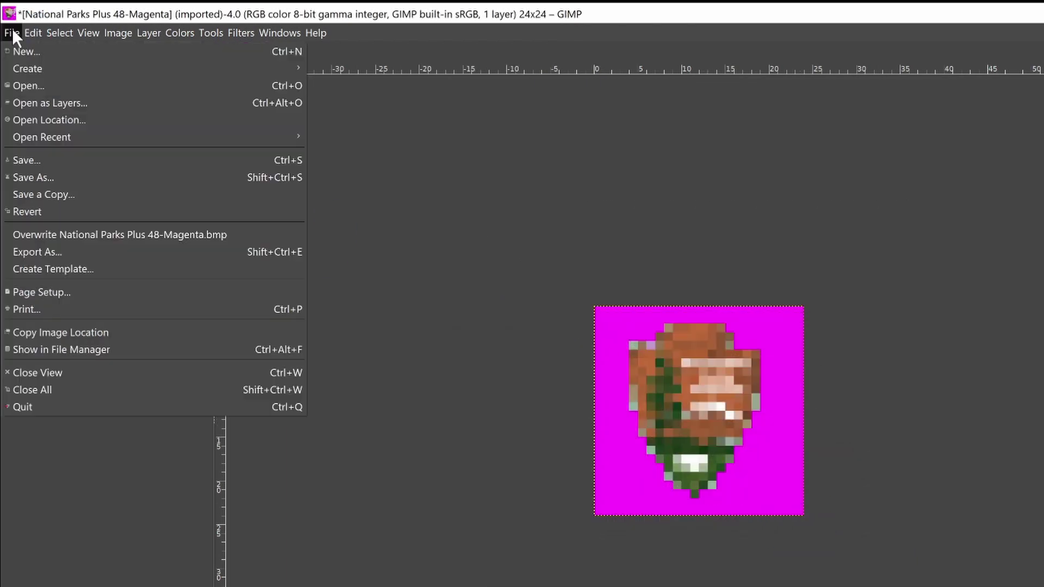
{"action": "left_click", "coordinate": [57, 250]}
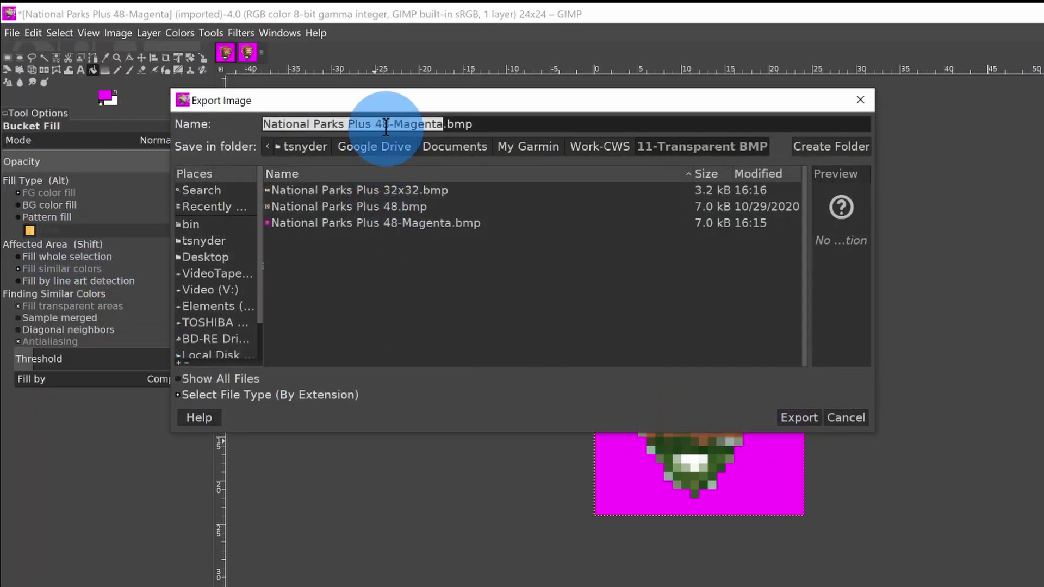
{"action": "left_click", "coordinate": [400, 188]}
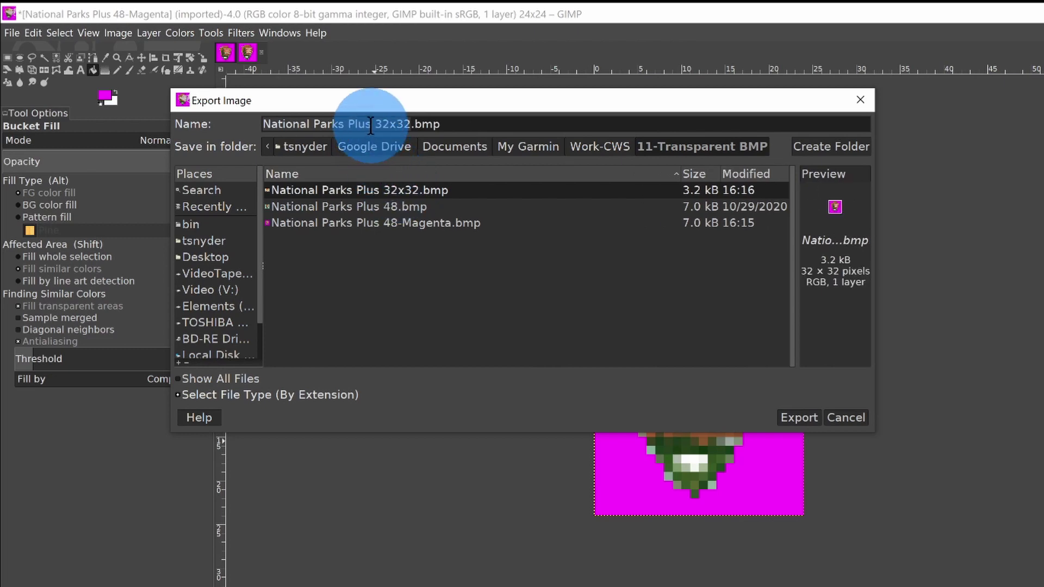
{"action": "mouse_move", "coordinate": [379, 122]}
{"action": "left_mouse_down"}
{"action": "mouse_move", "coordinate": [378, 114]}
{"action": "mouse_move", "coordinate": [396, 123]}
{"action": "left_mouse_up"}
{"action": "double_click", "coordinate": [396, 123]}
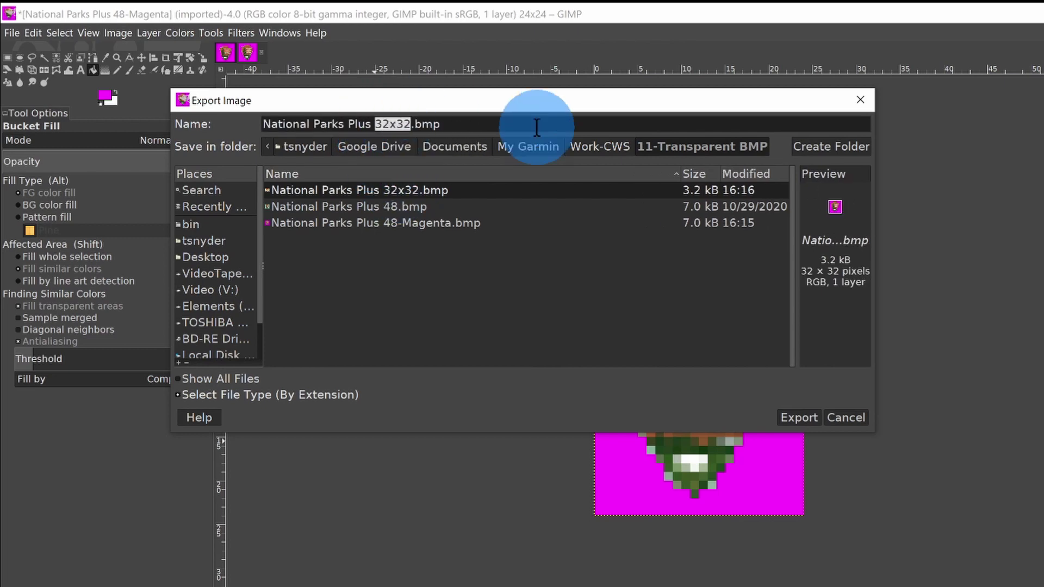
{"action": "type", "text": "24"}
{"action": "left_click", "coordinate": [811, 417]}
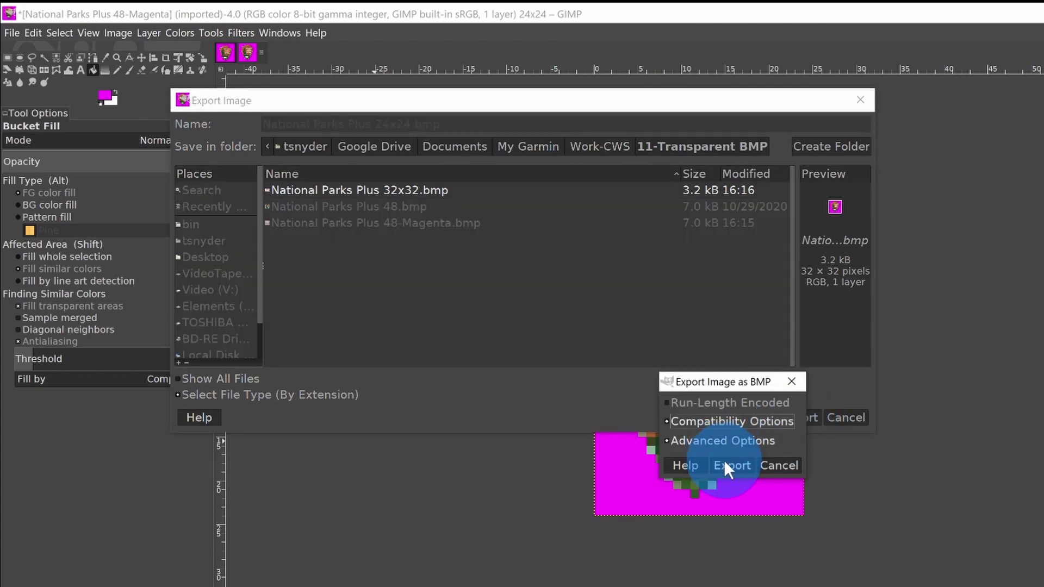
{"action": "left_click", "coordinate": [725, 462]}
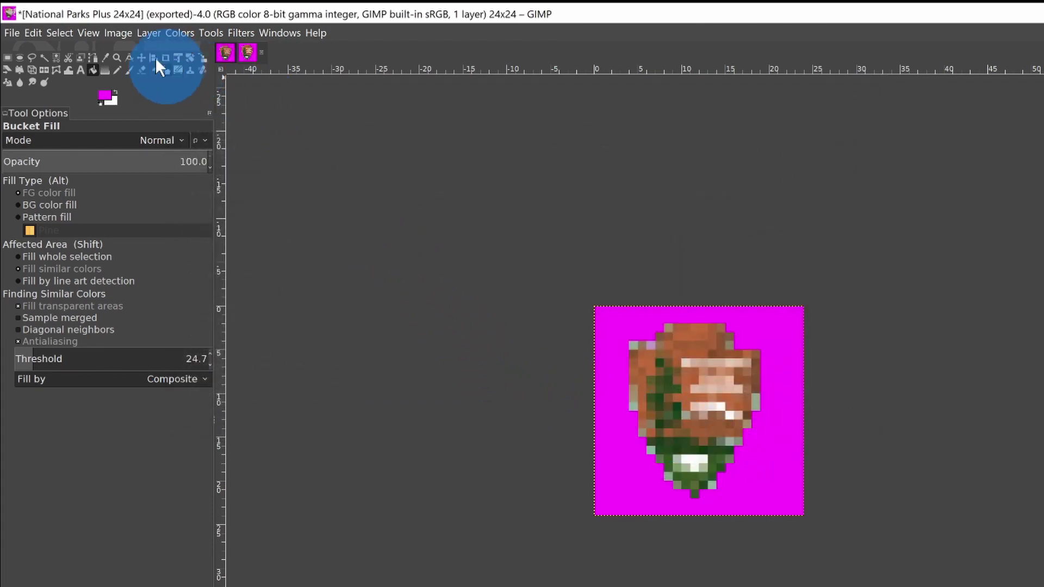
Reopen the 48-pixel National Parks Plus 48-Magenta.bmp original from recent files and zoom in.
{"action": "left_click", "coordinate": [13, 33]}
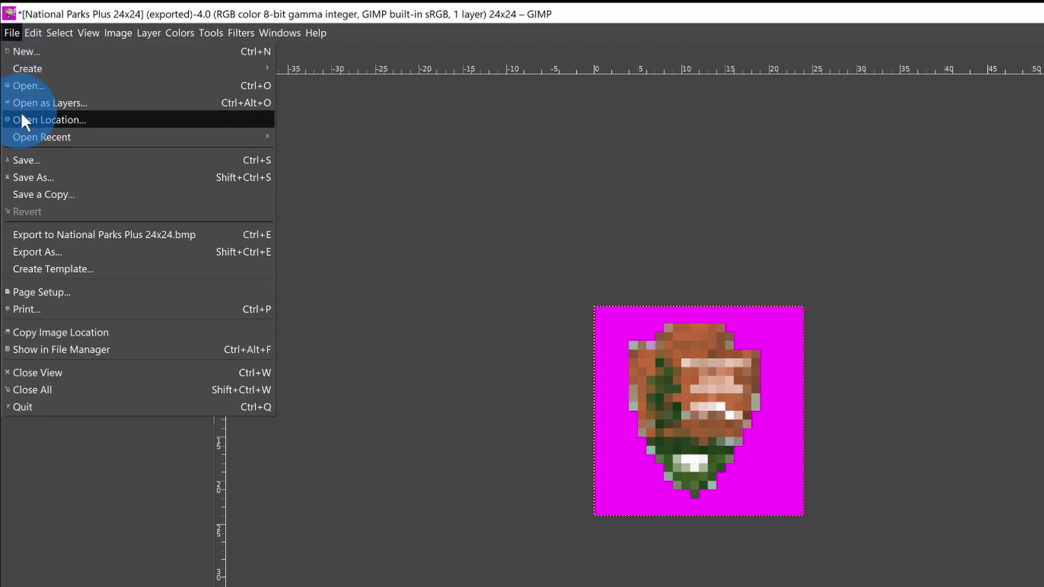
{"action": "mouse_move", "coordinate": [24, 136]}
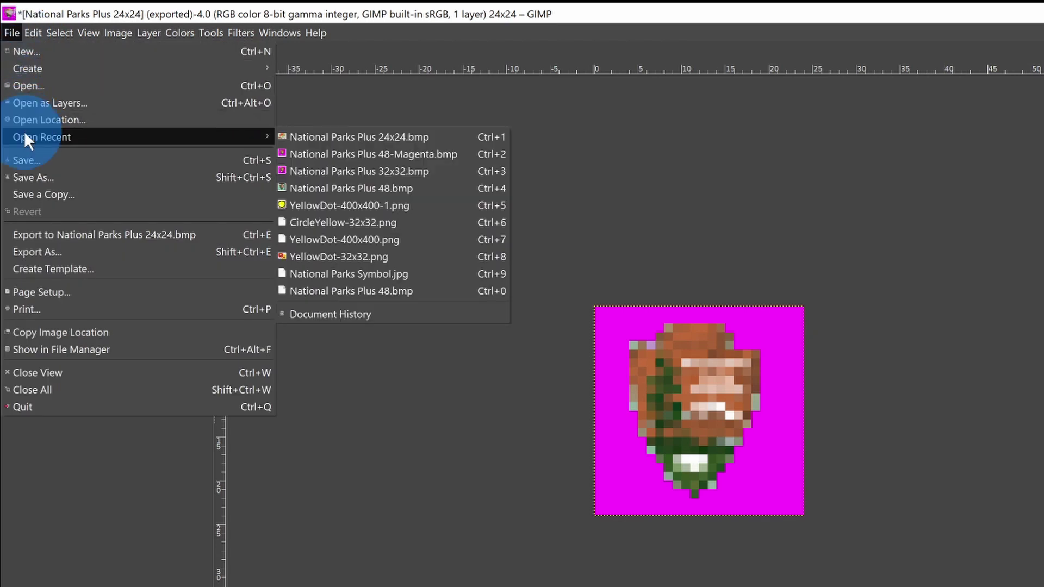
{"action": "left_click", "coordinate": [393, 157]}
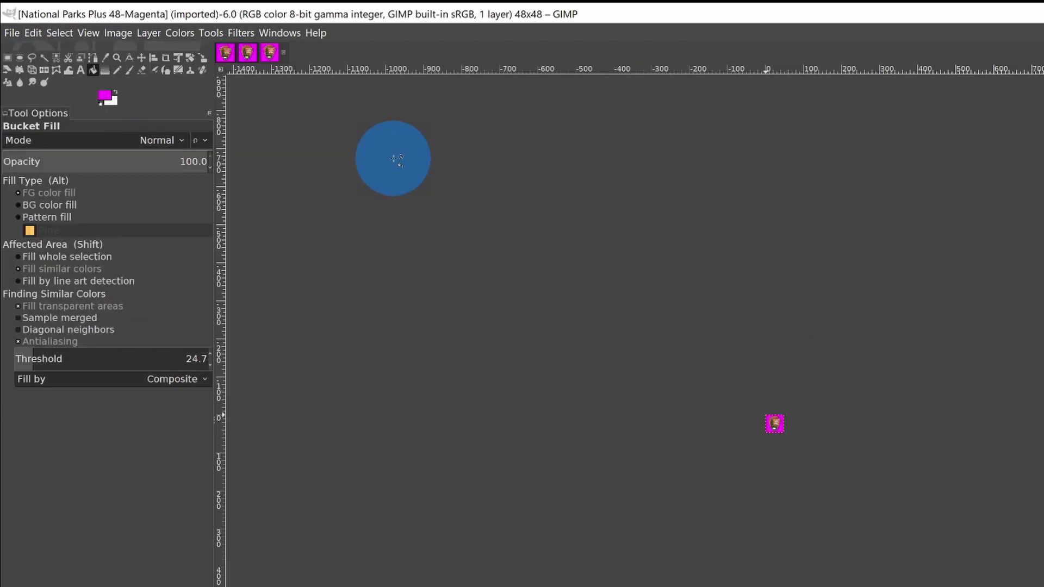
{"action": "scroll", "coordinate": [793, 424], "scroll_direction": "up", "scroll_amount": 1, "text": "ctrl"}
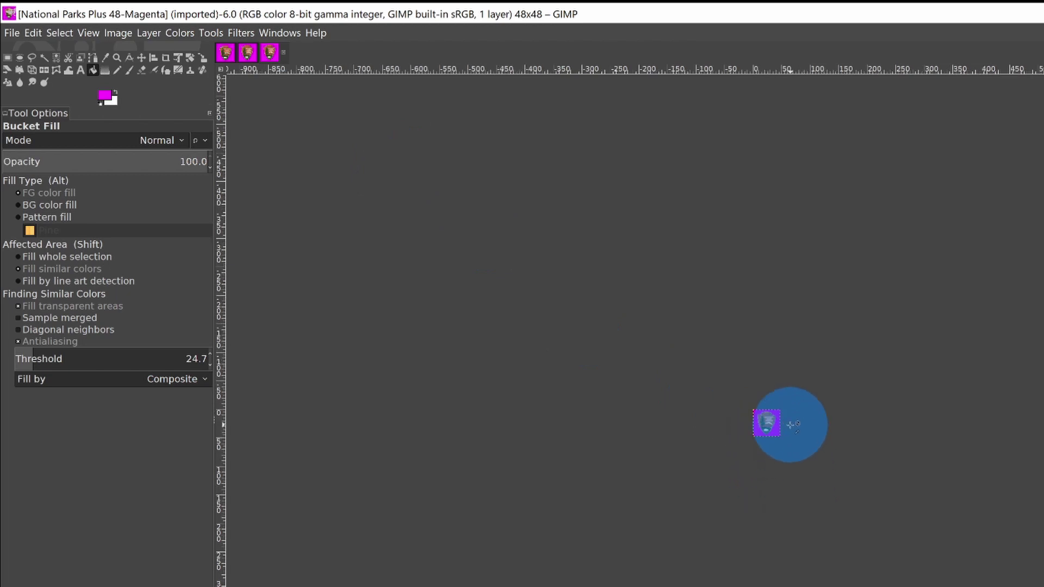
{"action": "scroll", "coordinate": [793, 424], "scroll_direction": "up", "scroll_amount": 6}
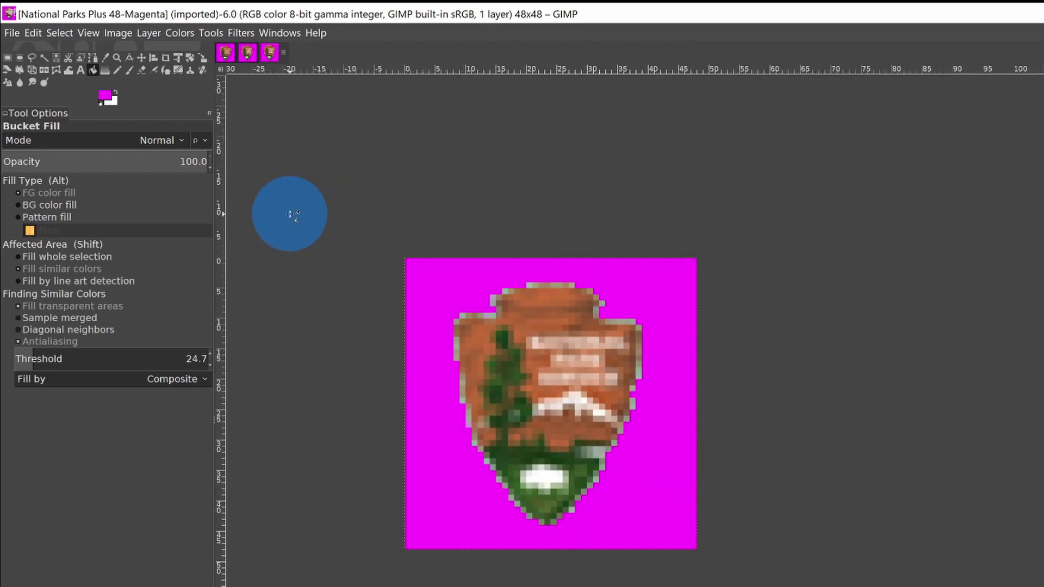
Scale the reopened image down to 16 × 16 pixels.
{"action": "left_click", "coordinate": [109, 31]}
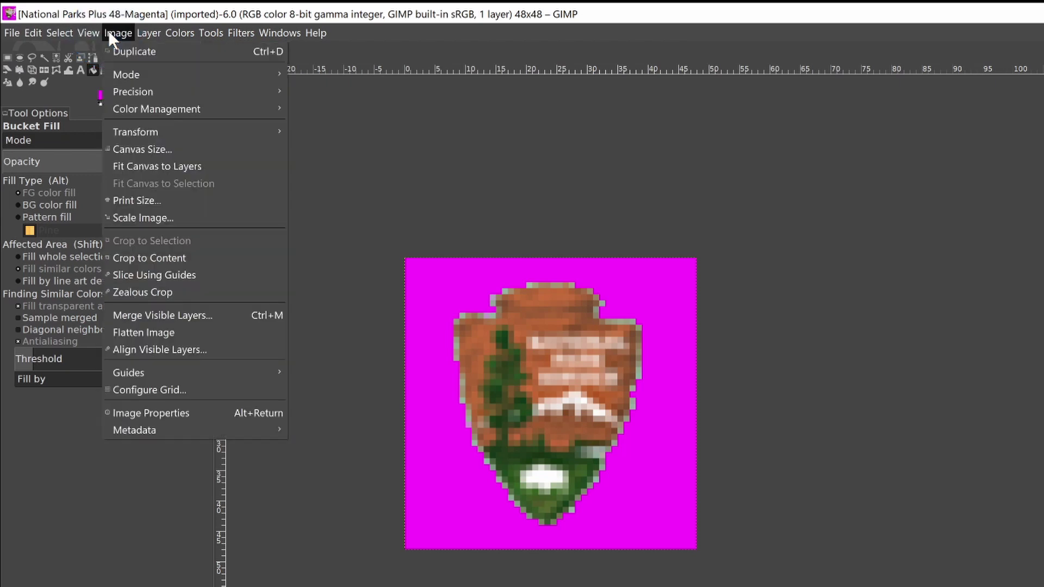
{"action": "left_click", "coordinate": [140, 216]}
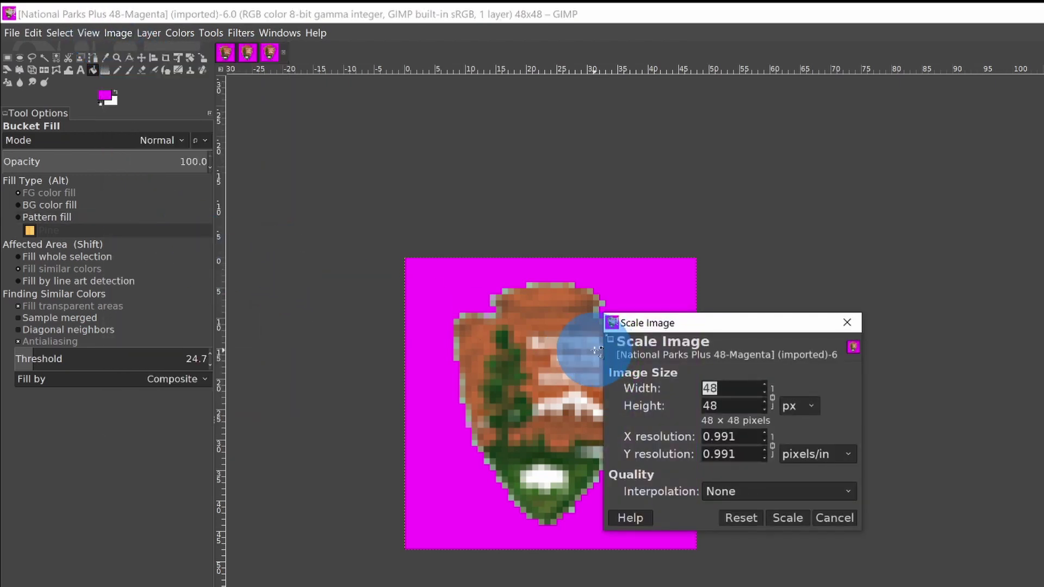
{"action": "type", "text": "16"}
{"action": "key", "text": "Tab"}
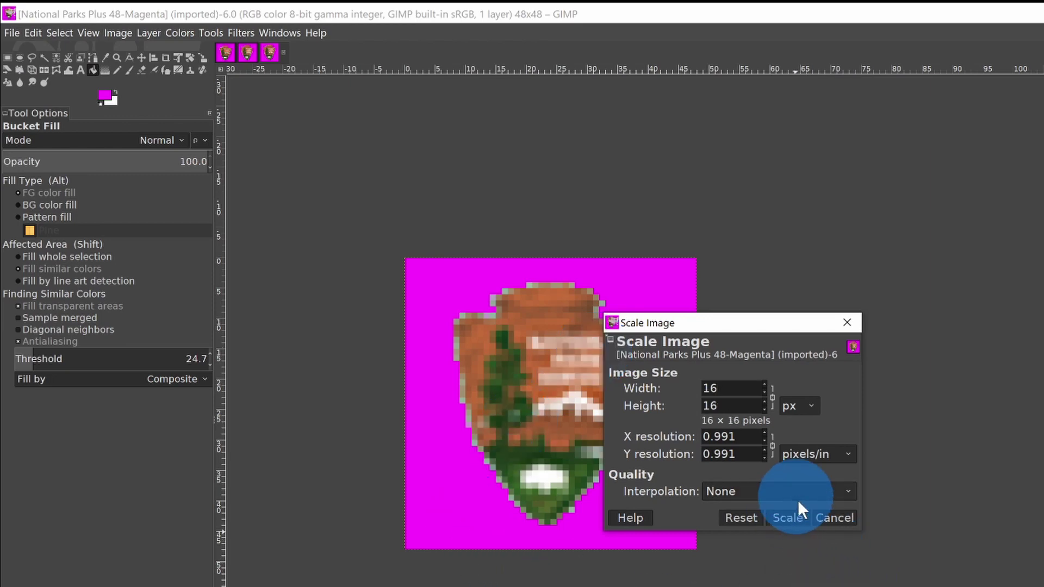
{"action": "left_click", "coordinate": [792, 517]}
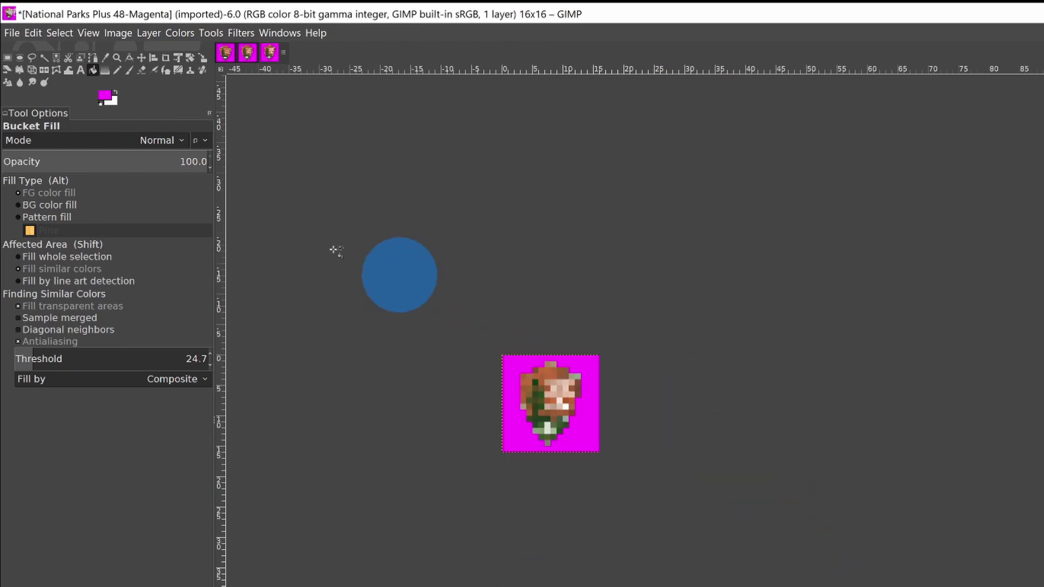
Export the 16-pixel image as National Parks Plus 16x16.bmp, confirming the BMP options.
{"action": "left_click", "coordinate": [15, 31]}
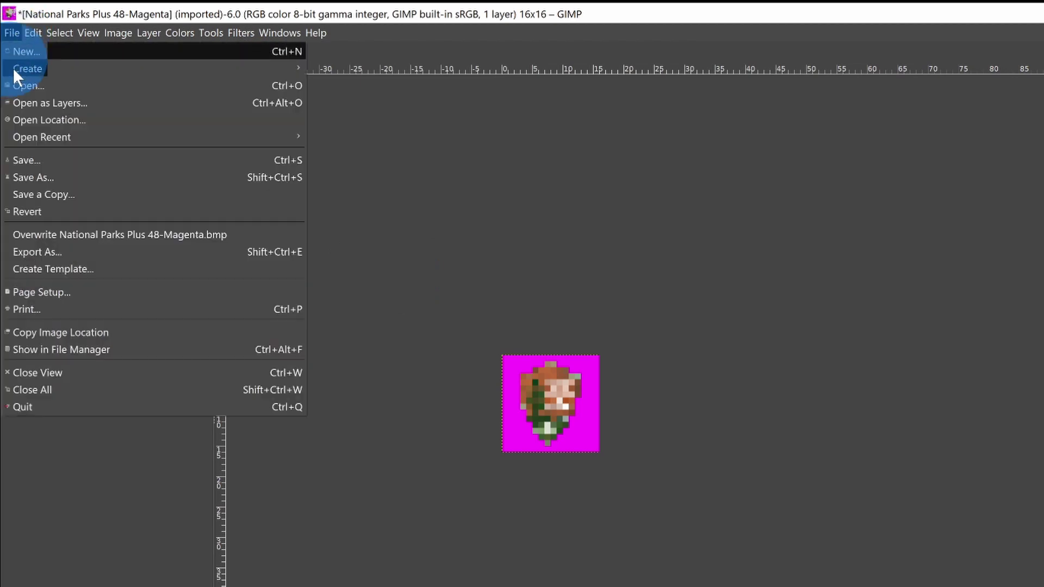
{"action": "left_click", "coordinate": [44, 251]}
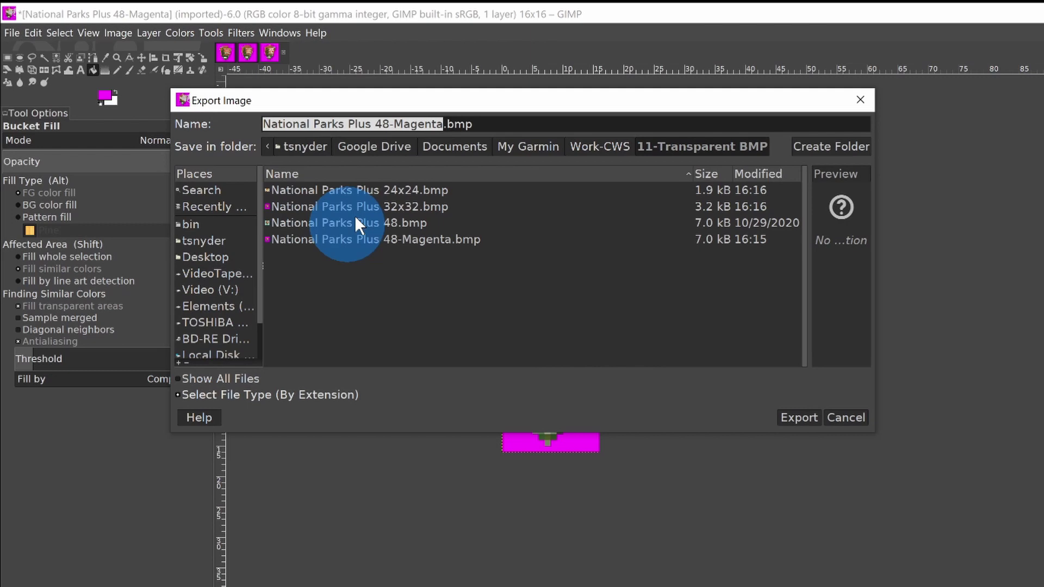
{"action": "left_click", "coordinate": [391, 191]}
{"action": "double_click", "coordinate": [392, 124]}
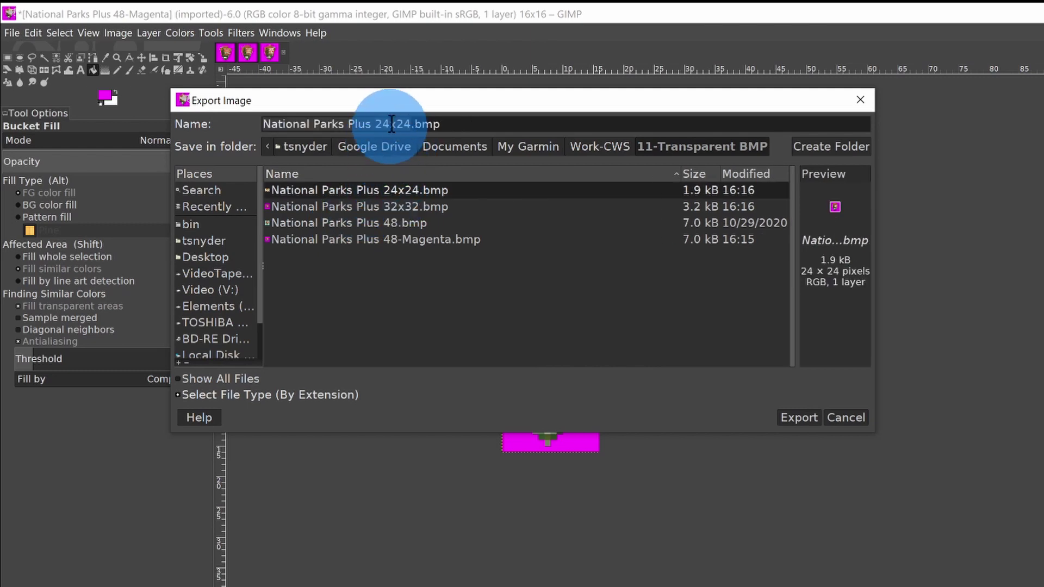
{"action": "key", "text": "BackSpace"}
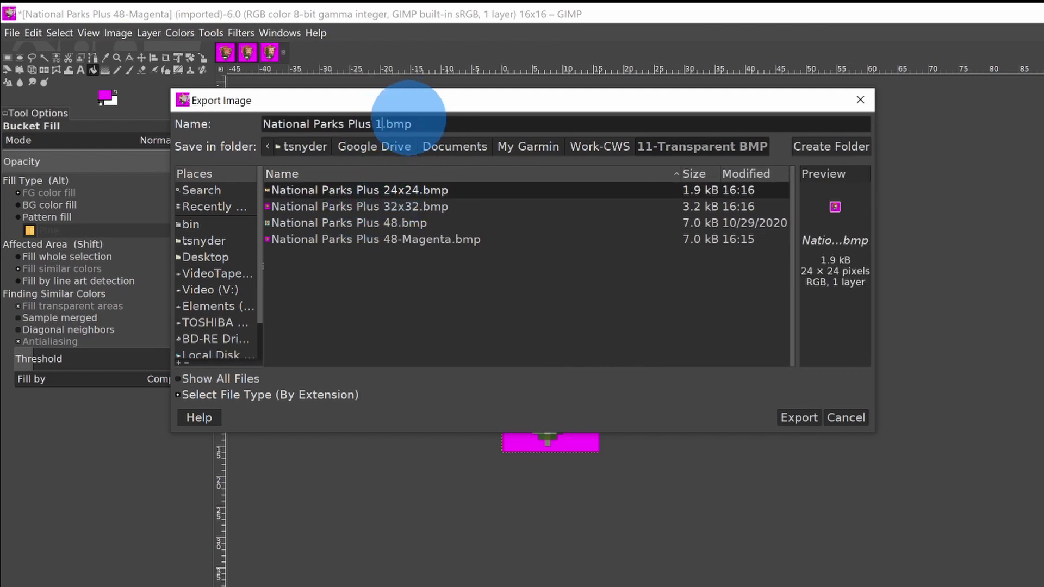
{"action": "type", "text": "16x16"}
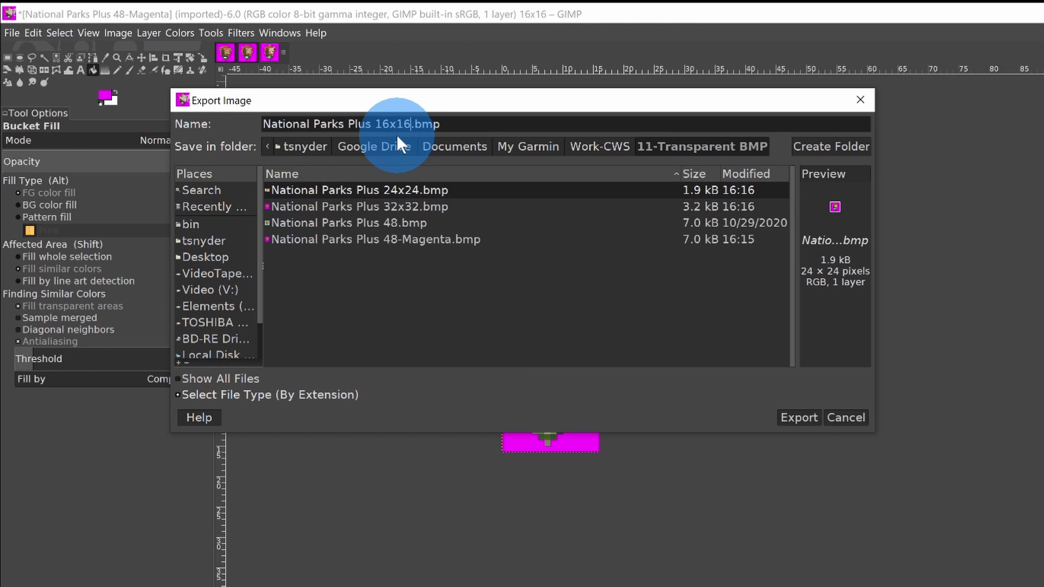
{"action": "left_click", "coordinate": [799, 417]}
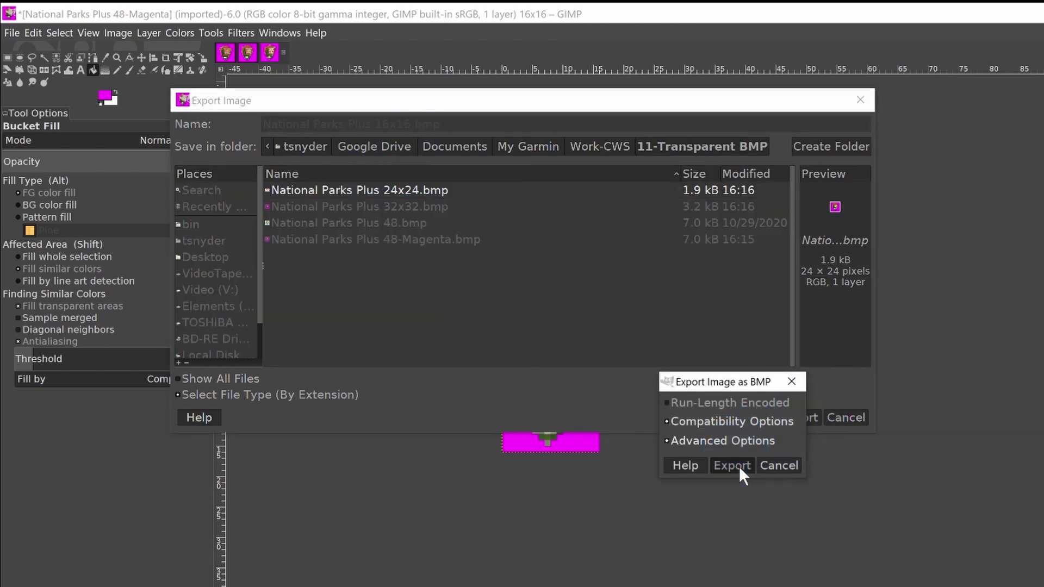
{"action": "left_click", "coordinate": [739, 463]}
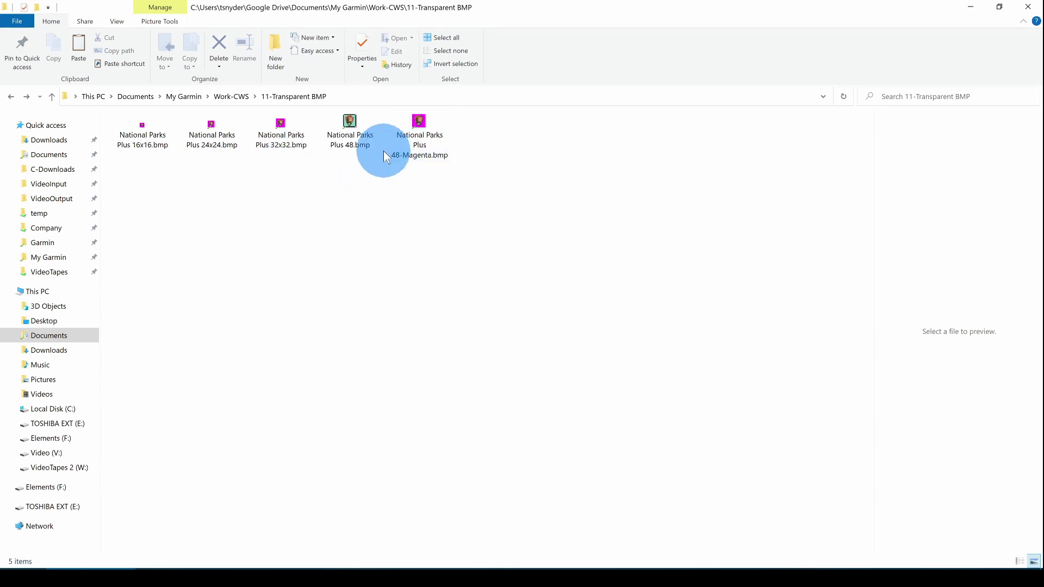
Select the 16x16, 24x24 and 32x32 National Parks Plus BMPs and switch to the Custom Waypoint Symbols folder.
{"action": "mouse_move", "coordinate": [352, 145]}
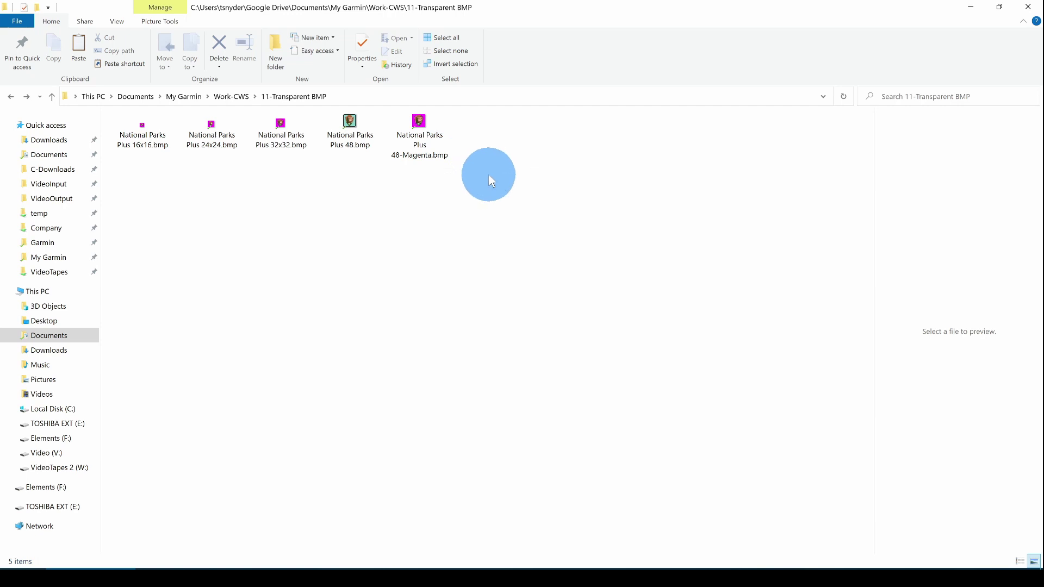
{"action": "left_click", "coordinate": [136, 145]}
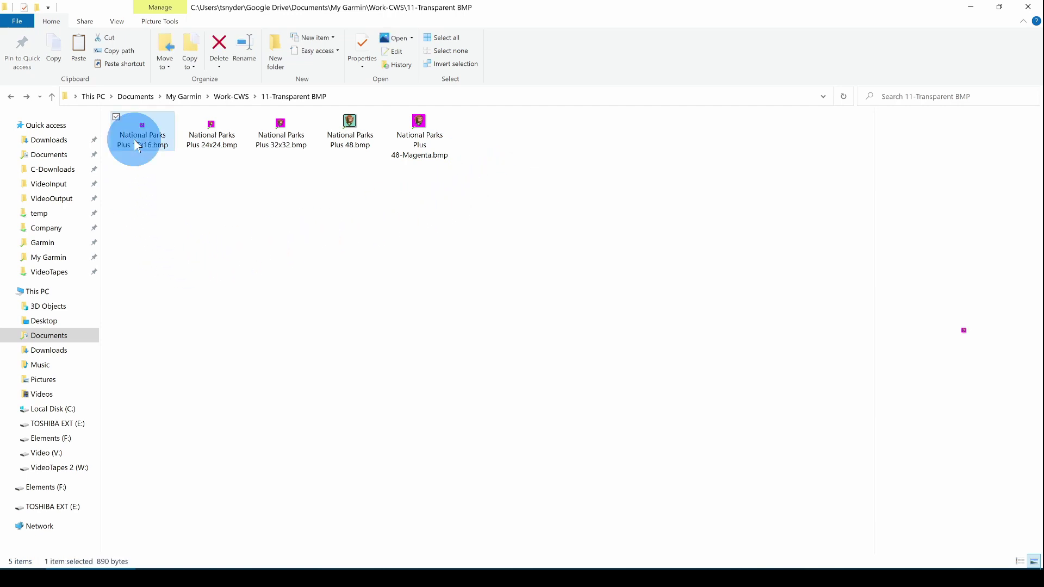
{"action": "left_click", "coordinate": [207, 138], "text": "ctrl"}
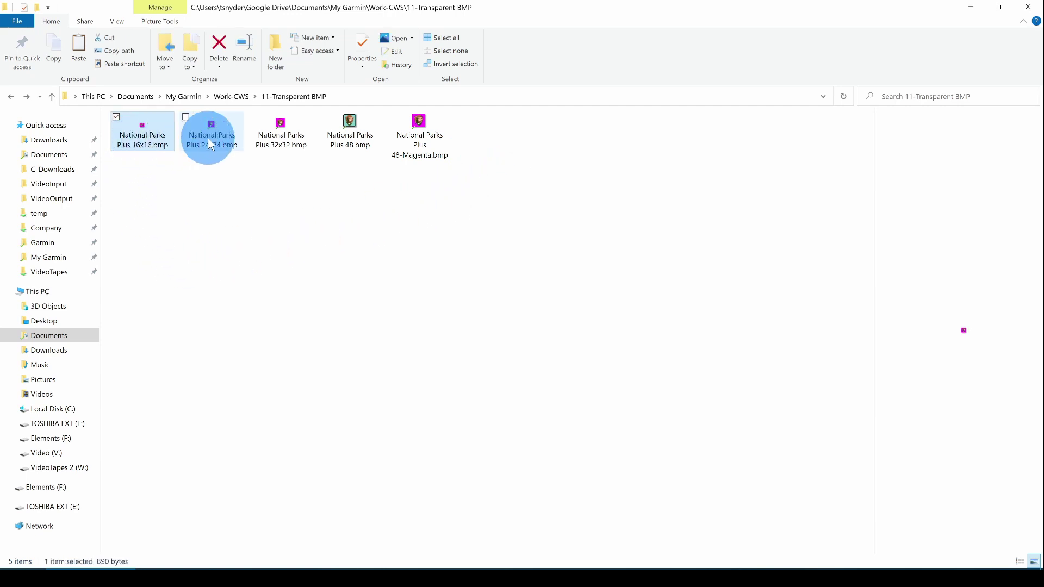
{"action": "left_click", "coordinate": [268, 134], "text": "ctrl"}
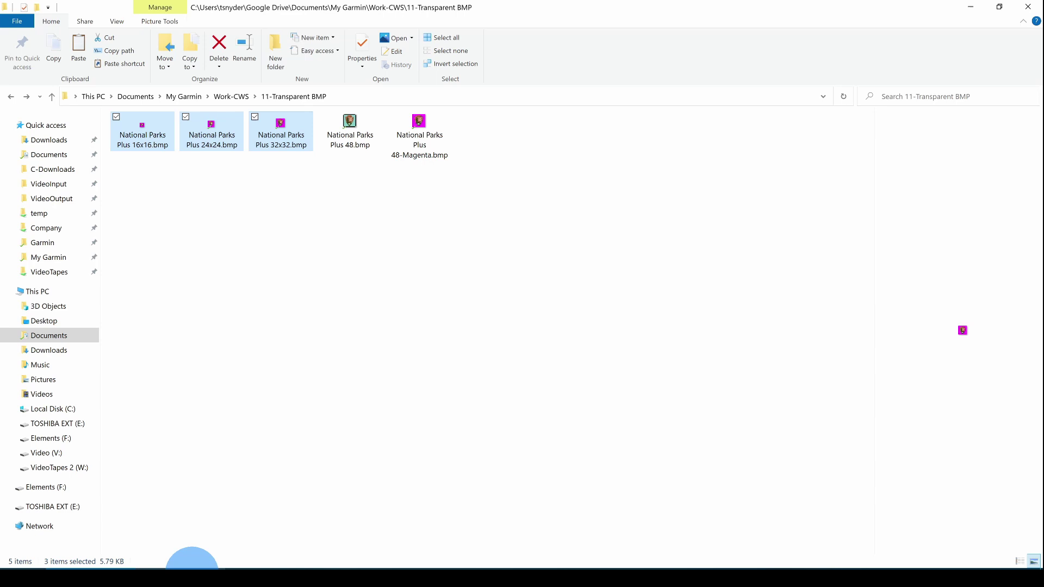
{"action": "left_click", "coordinate": [192, 572]}
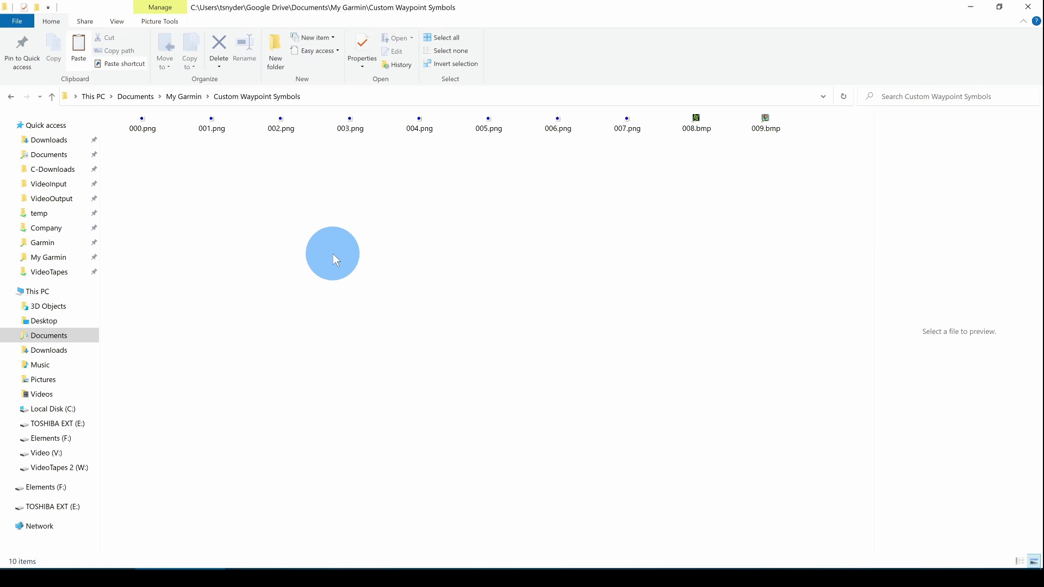
Paste the three park BMPs into Custom Waypoint Symbols and rename the 16x16 one to 010.bmp.
{"action": "key", "text": "ctrl+v"}
{"action": "left_click", "coordinate": [456, 280]}
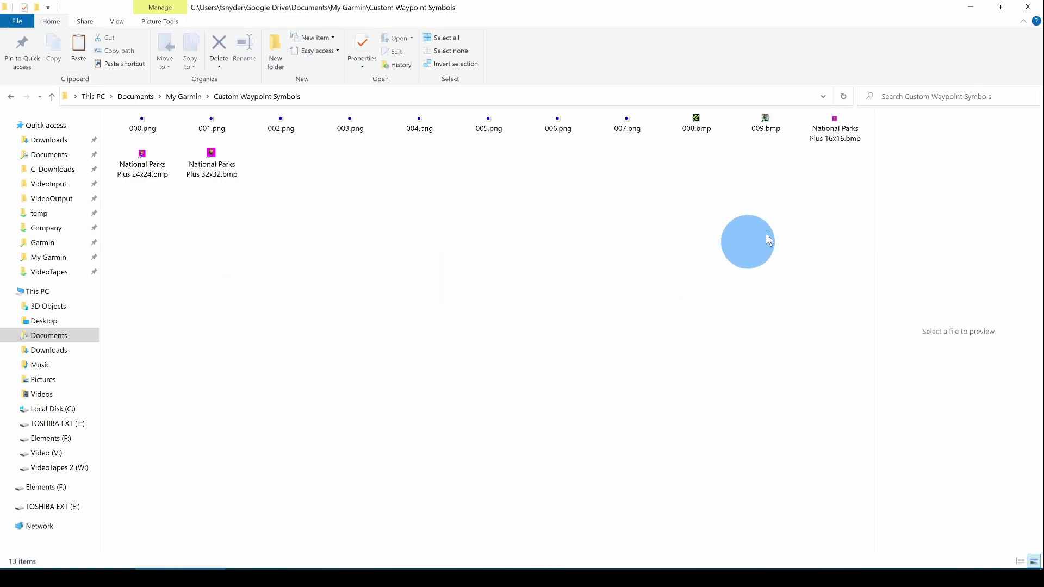
{"action": "left_click", "coordinate": [823, 146]}
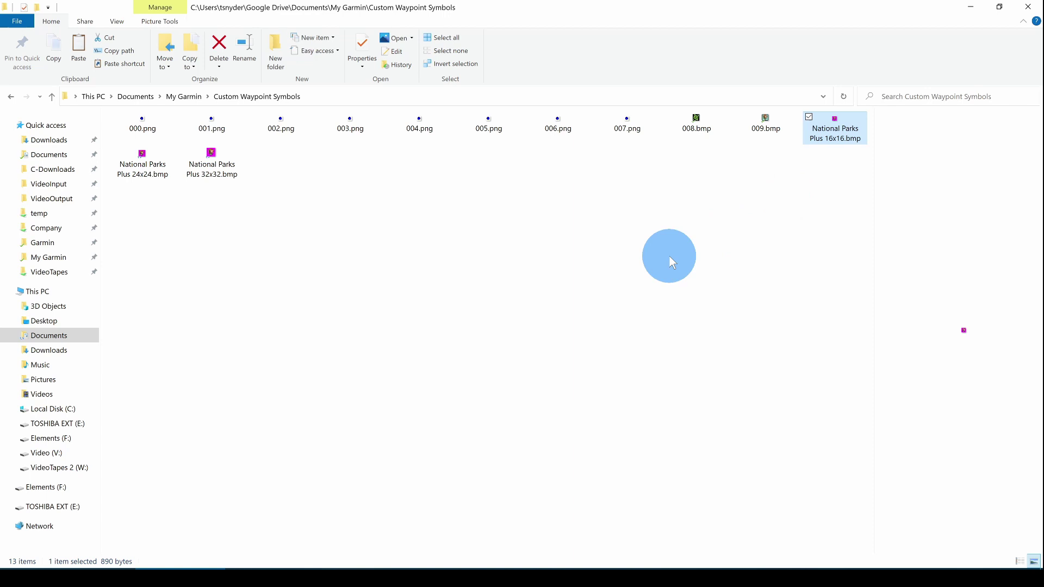
{"action": "key", "text": "F2"}
{"action": "type", "text": "010"}
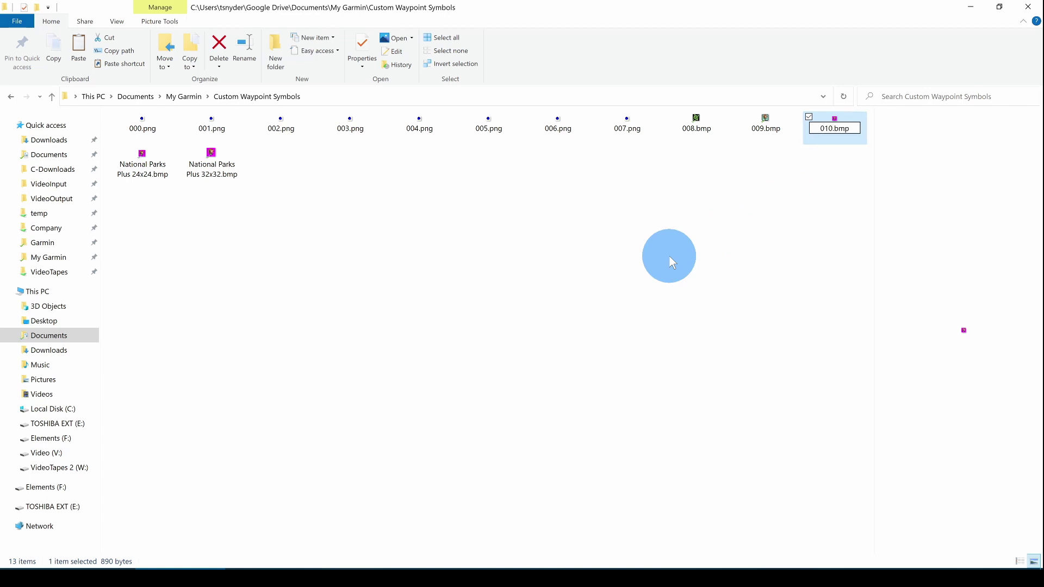
{"action": "key", "text": "Return"}
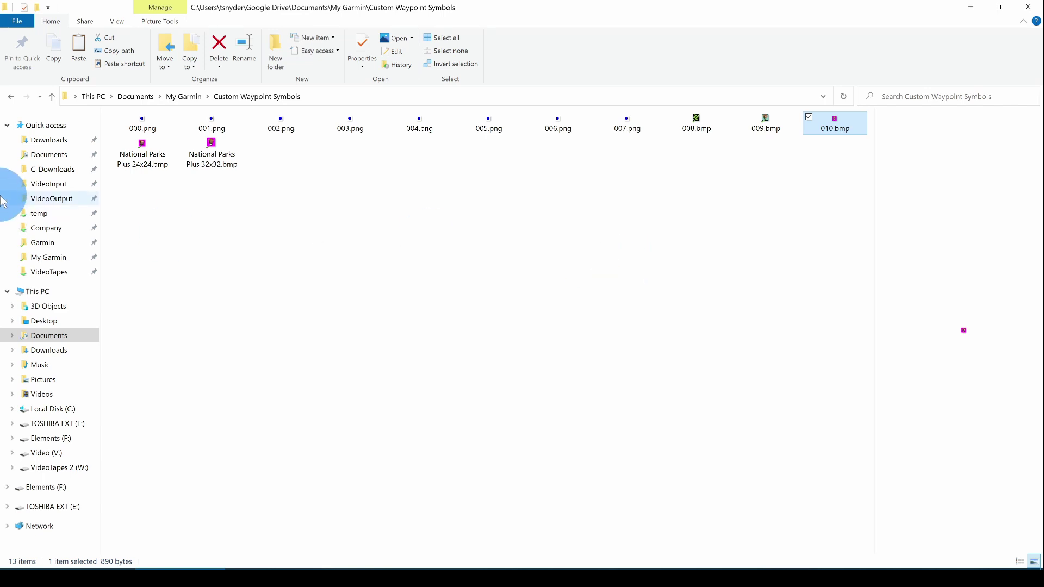
Rename the 24x24 and 32x32 park icons to 011.bmp and 012.bmp.
{"action": "left_click", "coordinate": [154, 159]}
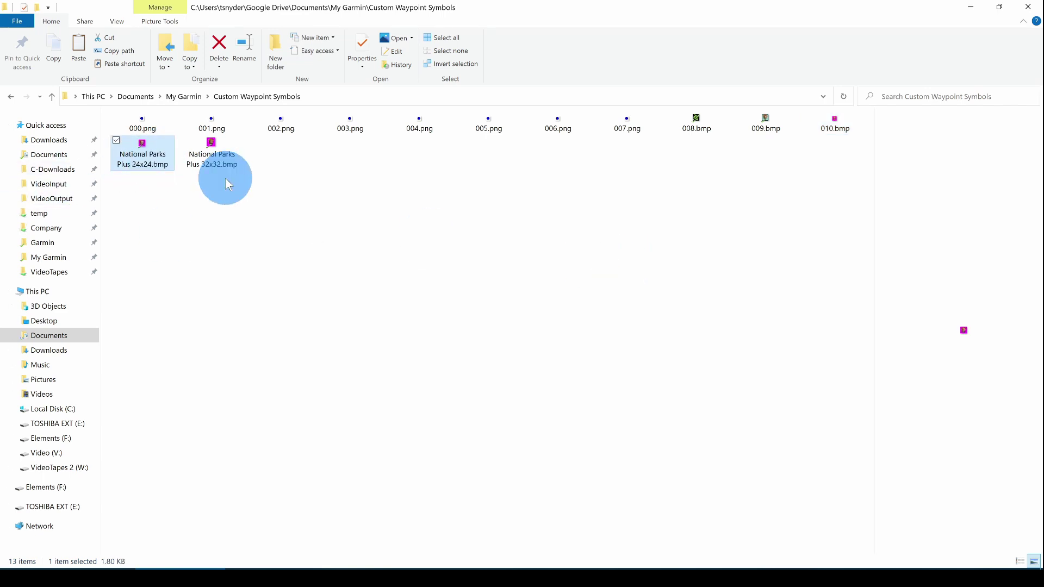
{"action": "key", "text": "F2"}
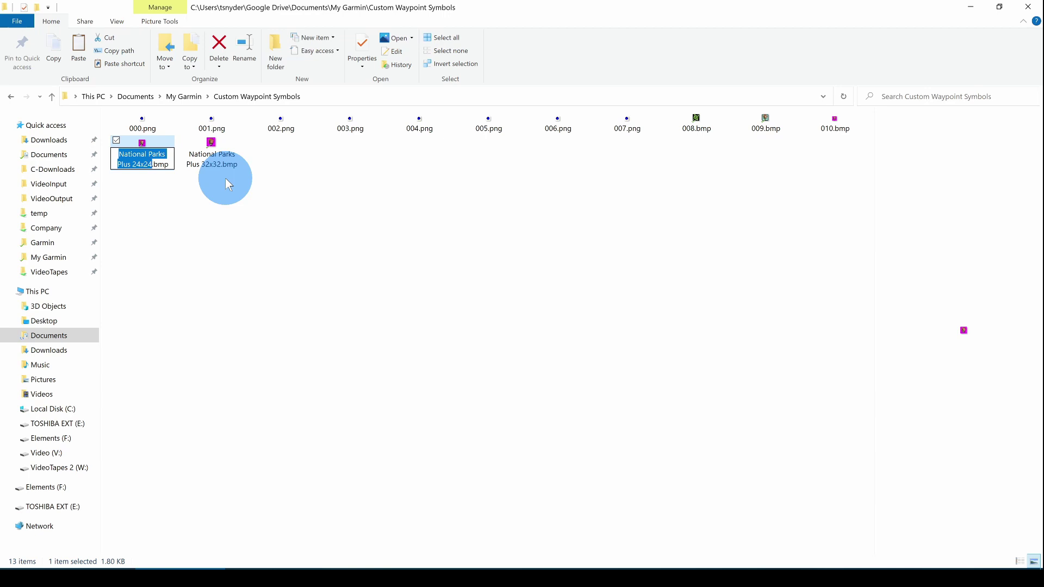
{"action": "type", "text": "011"}
{"action": "key", "text": "Return"}
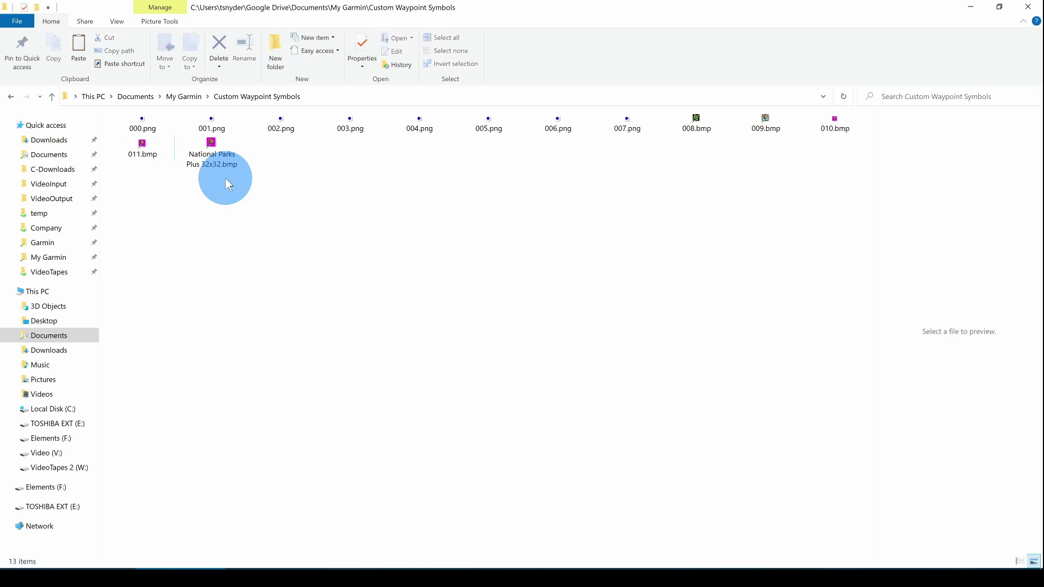
{"action": "left_click", "coordinate": [226, 166]}
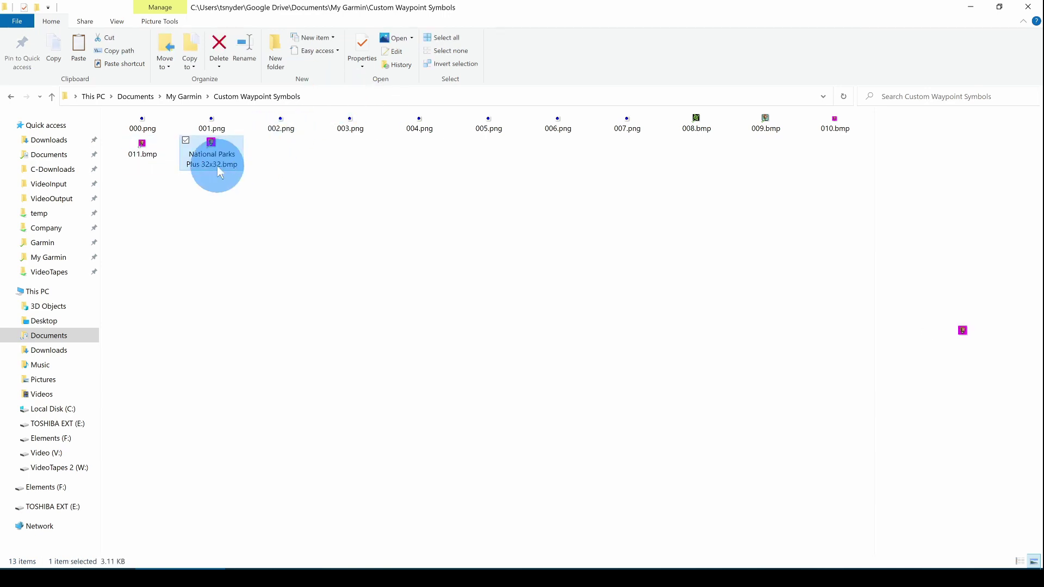
{"action": "left_click", "coordinate": [218, 166]}
{"action": "type", "text": "01"}
{"action": "left_click", "coordinate": [220, 172]}
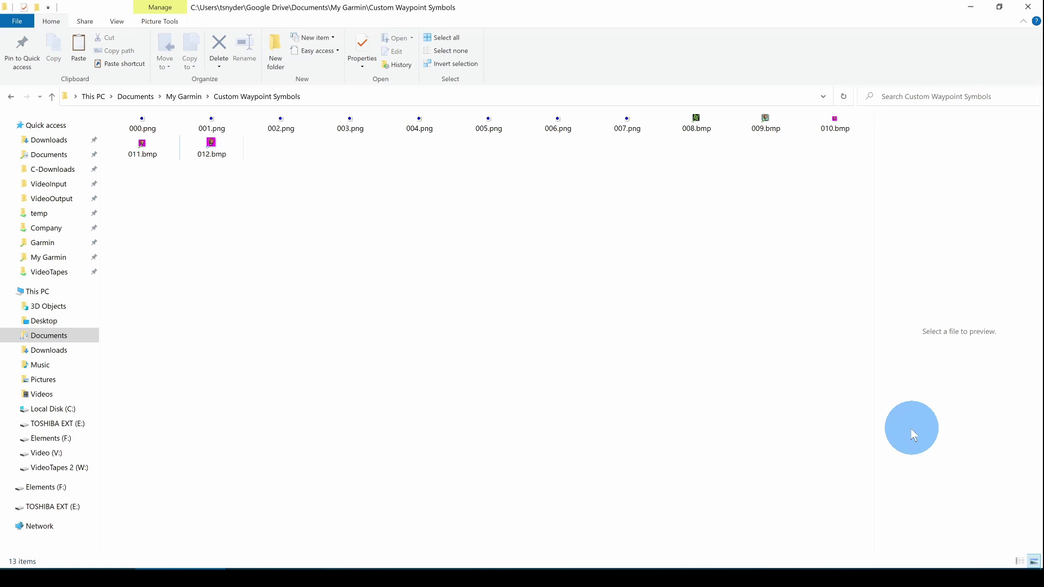
Close BaseCamp from the taskbar and relaunch it so it loads the new symbols.
{"action": "right_click", "coordinate": [841, 567]}
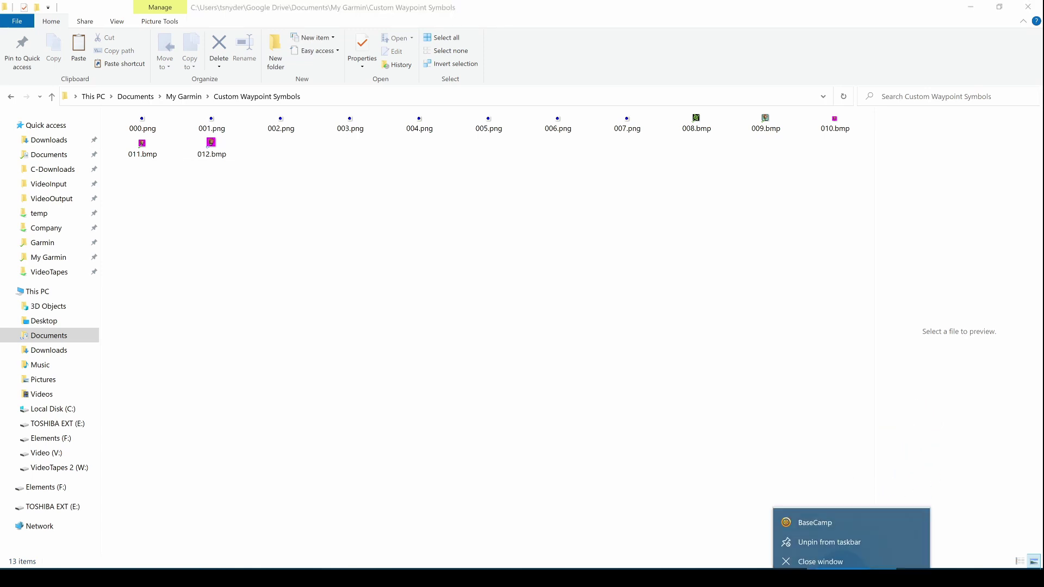
{"action": "left_click", "coordinate": [828, 556]}
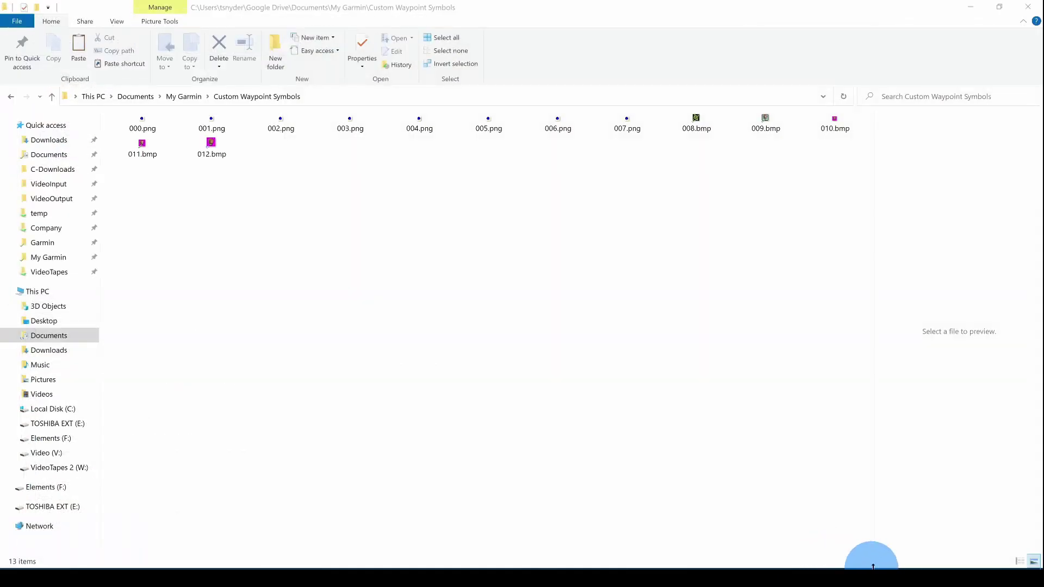
{"action": "left_click", "coordinate": [848, 574]}
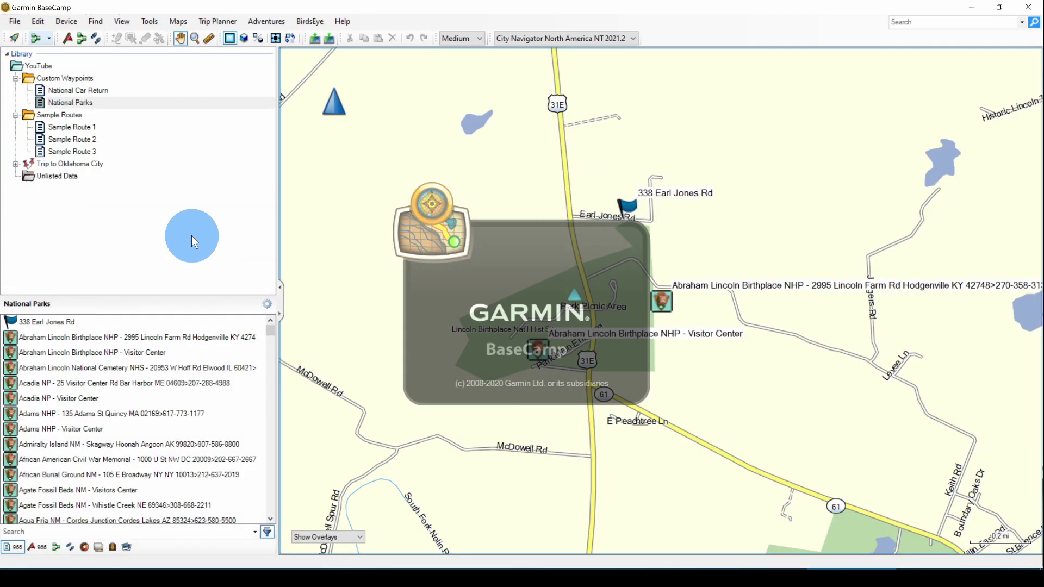
Set the Abraham Lincoln Birthplace NHP waypoint's symbol to the larger custom park arrowhead.
{"action": "left_click", "coordinate": [61, 338]}
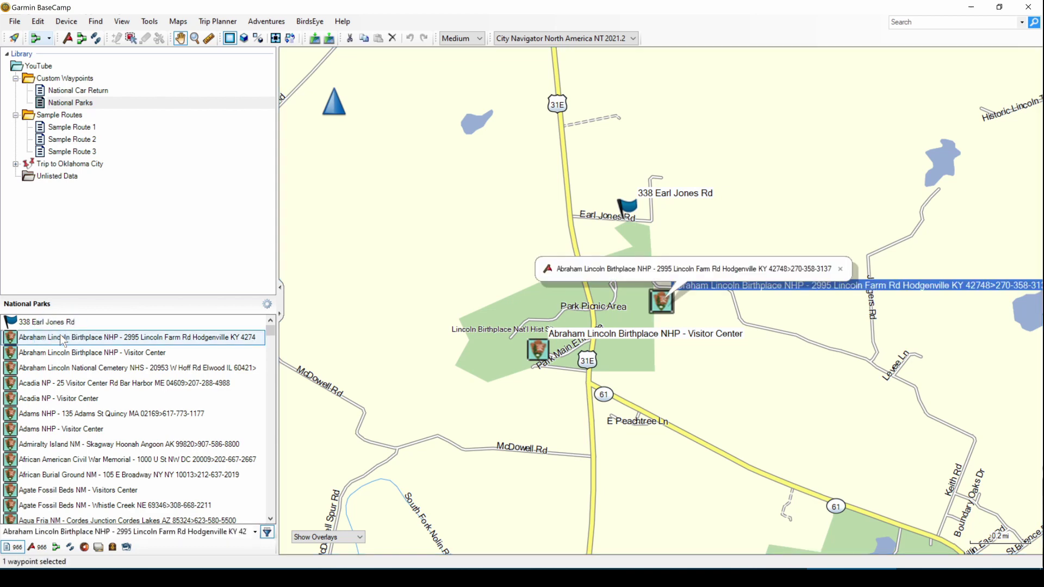
{"action": "double_click", "coordinate": [60, 337]}
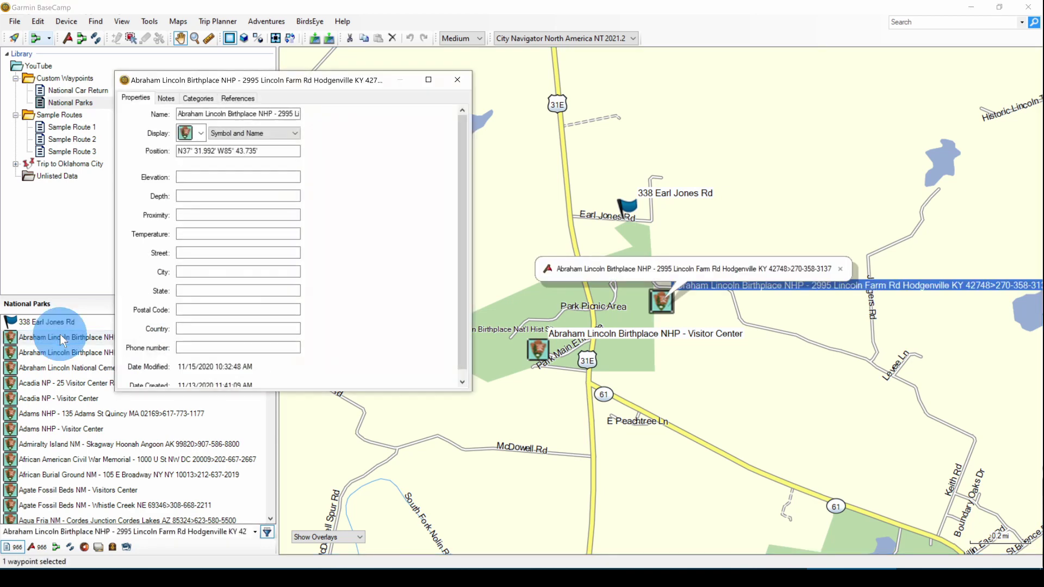
{"action": "left_click", "coordinate": [201, 134]}
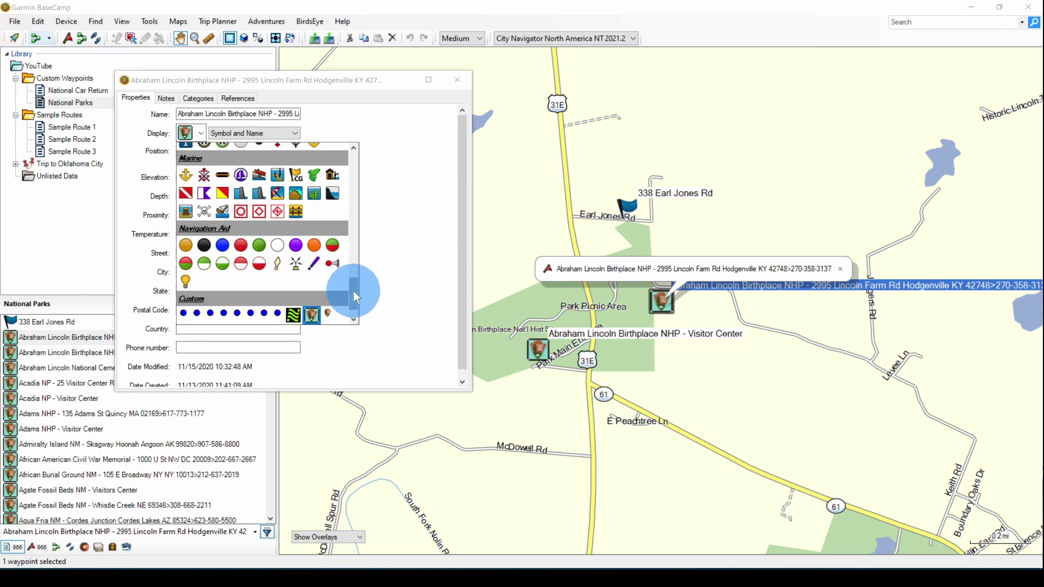
{"action": "left_click_drag", "start_coordinate": [354, 292], "coordinate": [355, 305]}
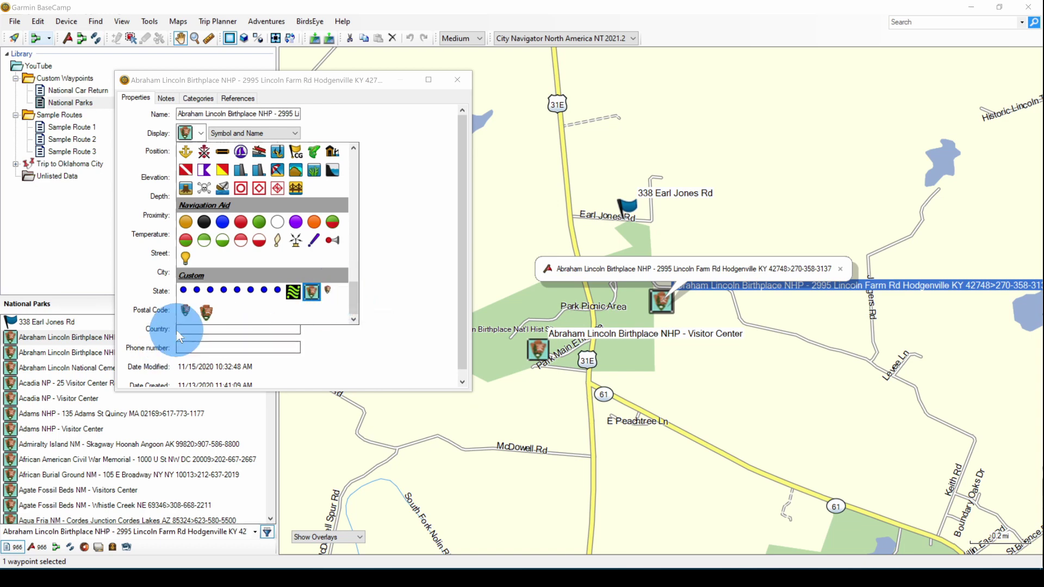
{"action": "left_click", "coordinate": [208, 313]}
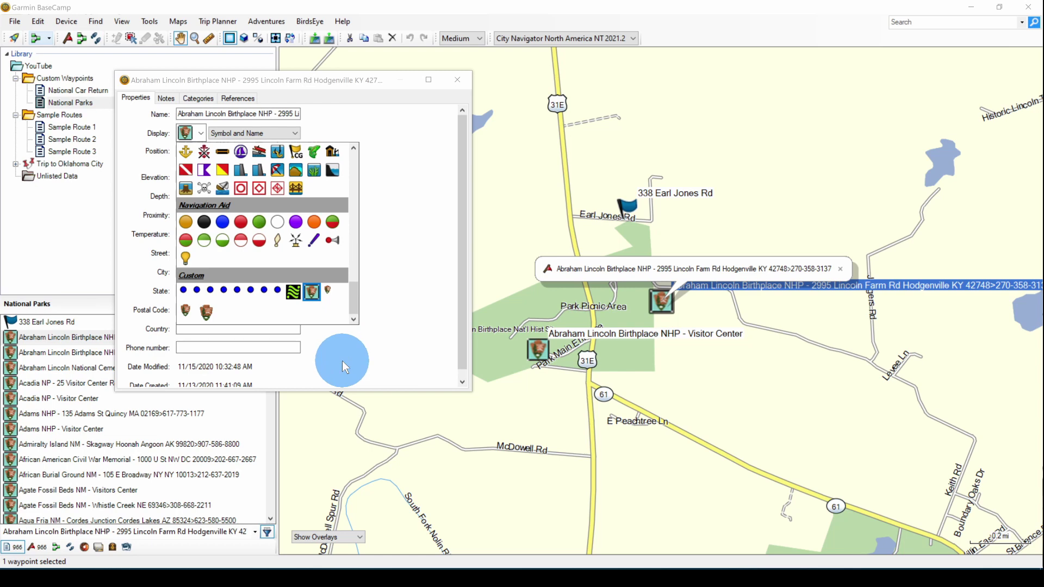
{"action": "left_click", "coordinate": [207, 311]}
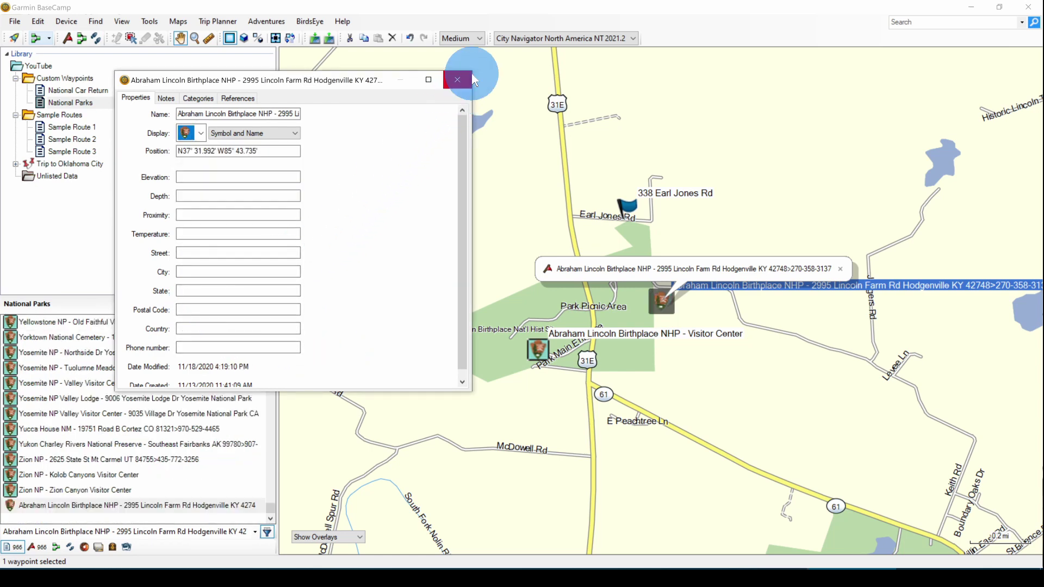
{"action": "left_click", "coordinate": [457, 81]}
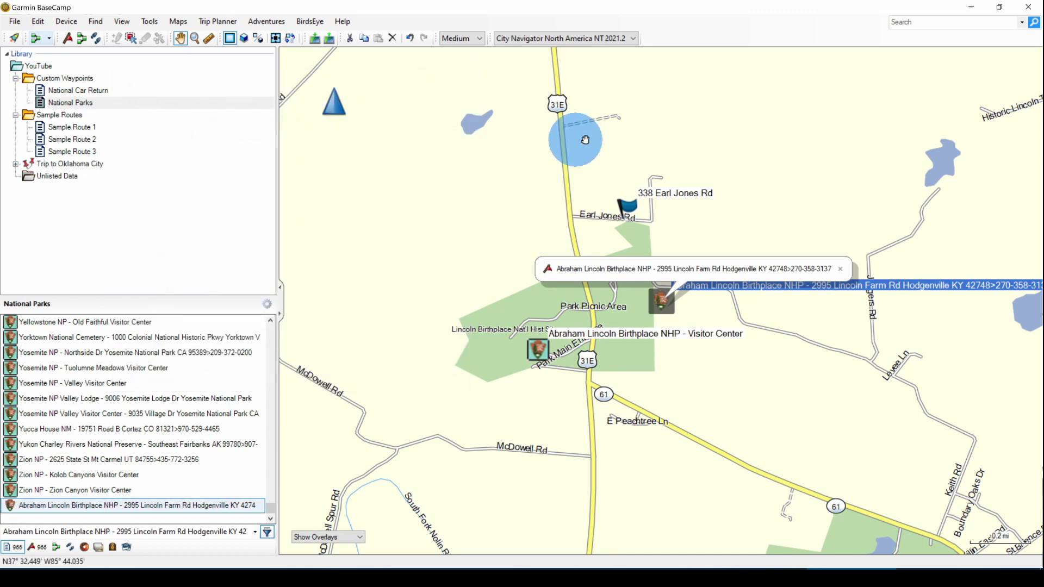
{"action": "left_click", "coordinate": [631, 208]}
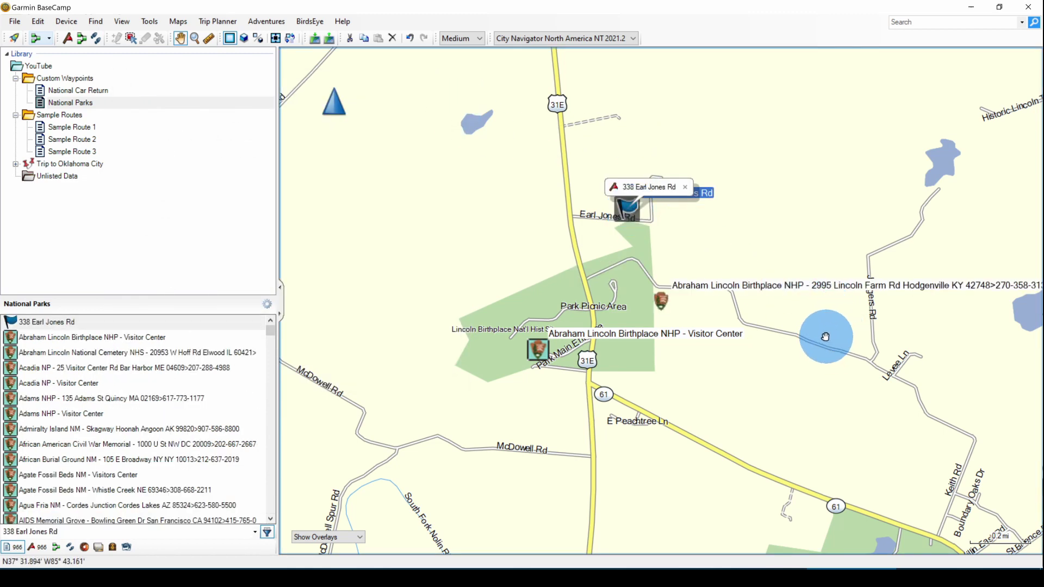